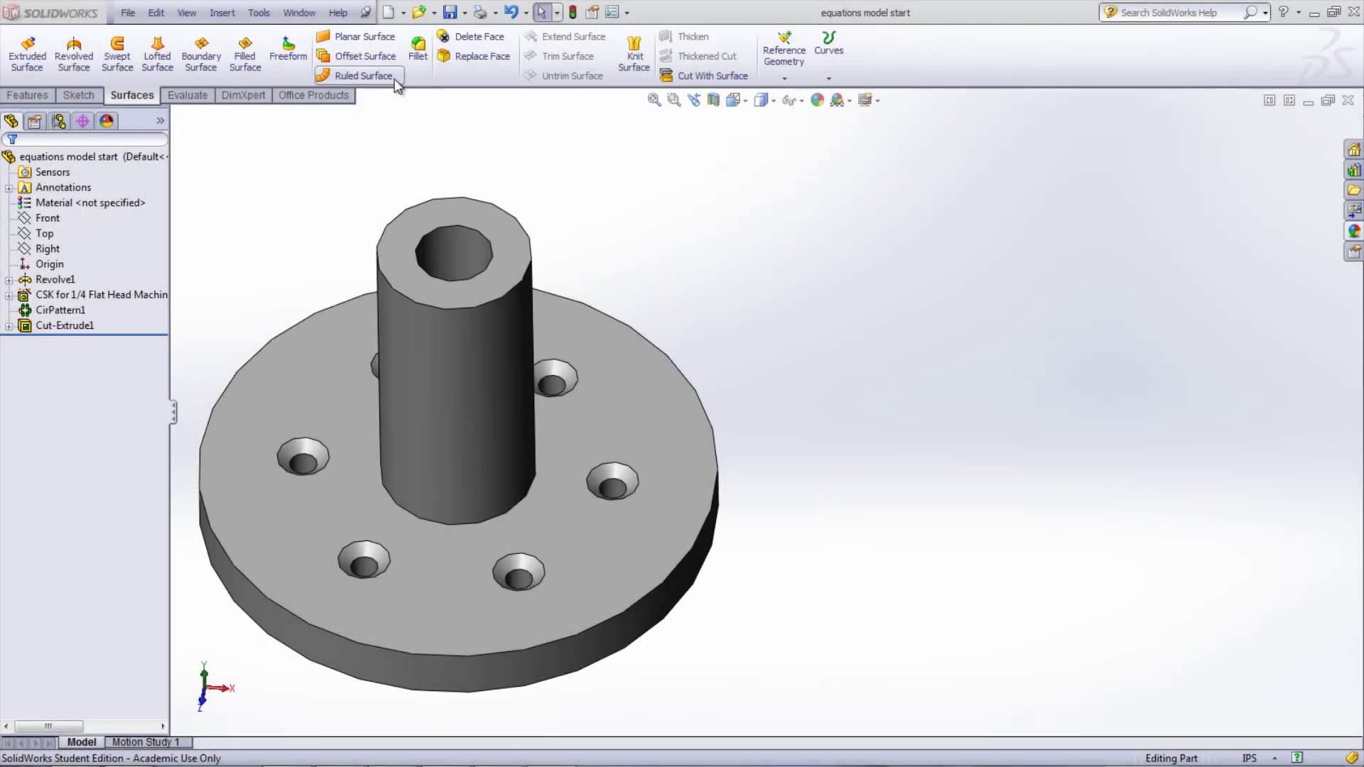
Step: Open the equations manager and look through its dimension and ordered views before returning to the equation view
{"action": "left_click", "coordinate": [260, 13]}
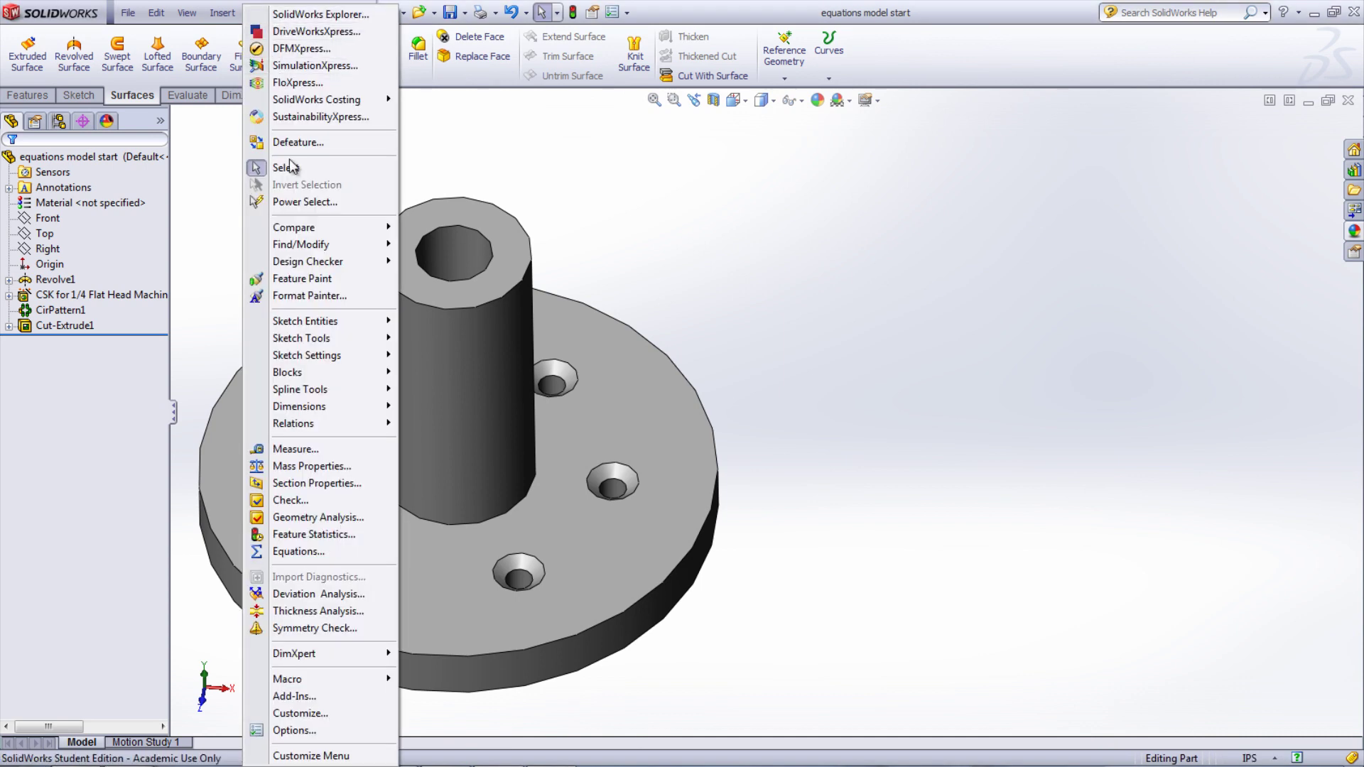
{"action": "left_click", "coordinate": [324, 548]}
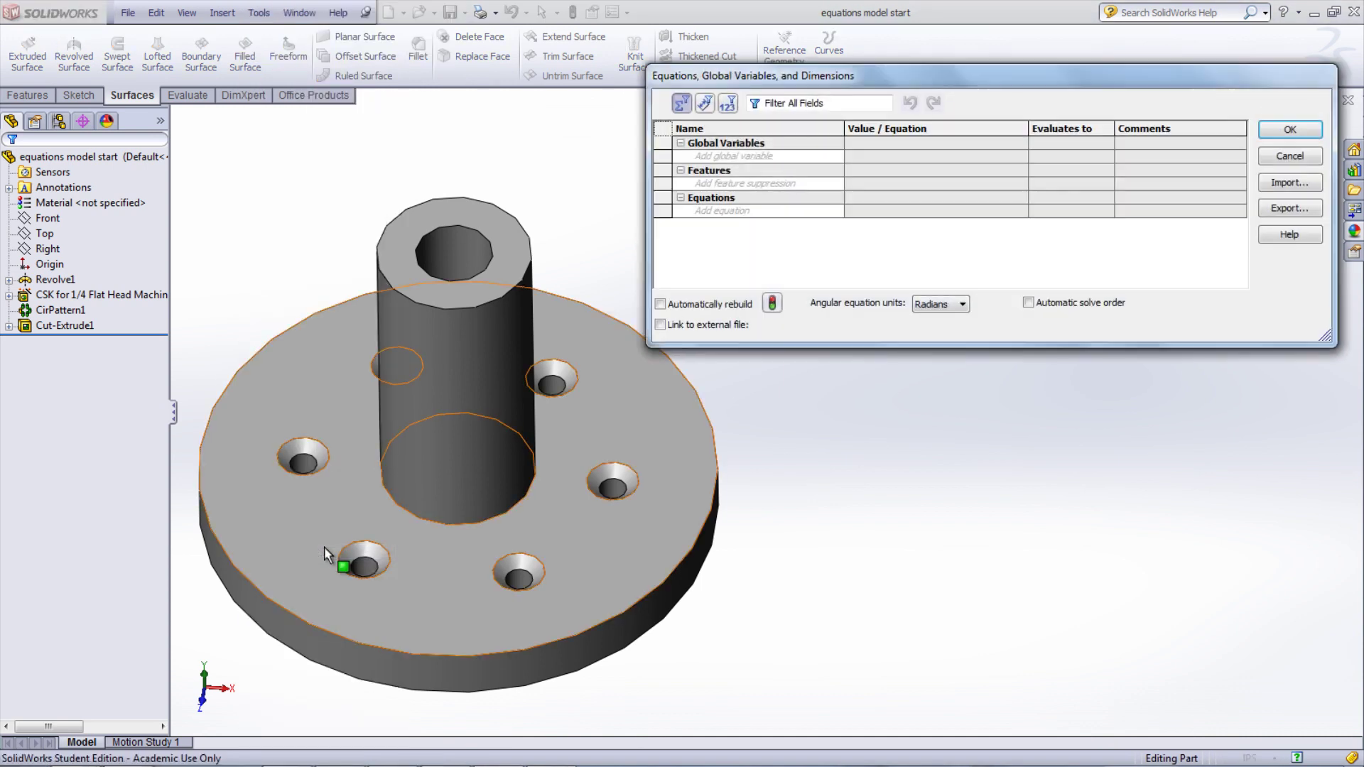
{"action": "left_click", "coordinate": [704, 103]}
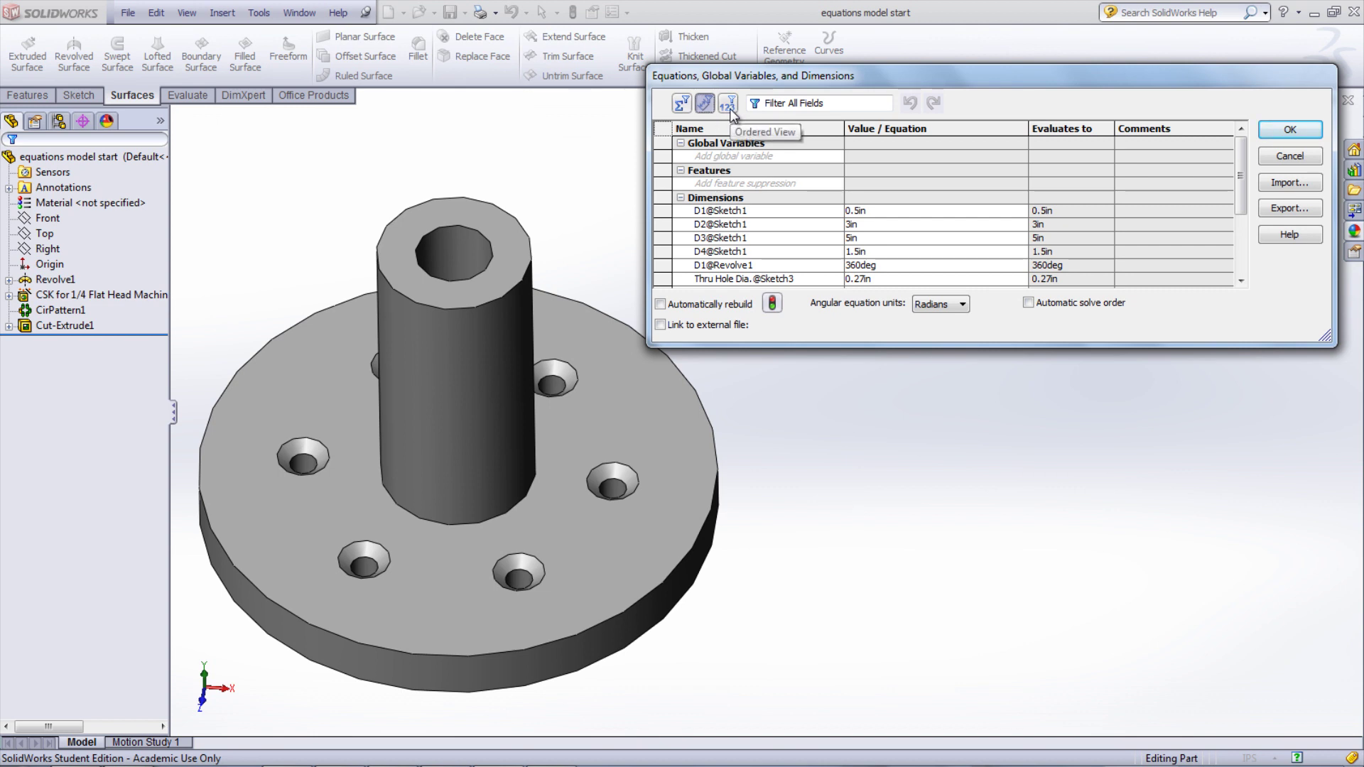
{"action": "left_click", "coordinate": [727, 104]}
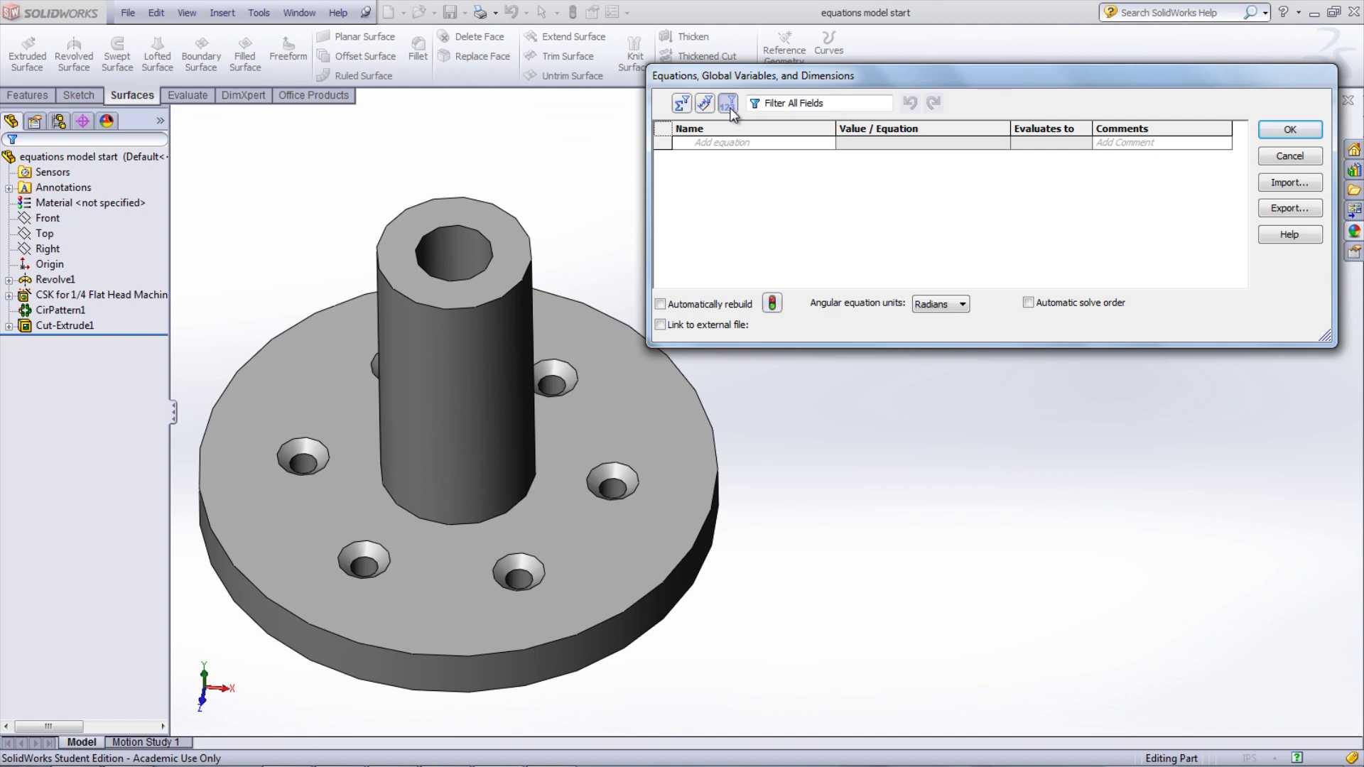
{"action": "left_click", "coordinate": [681, 105]}
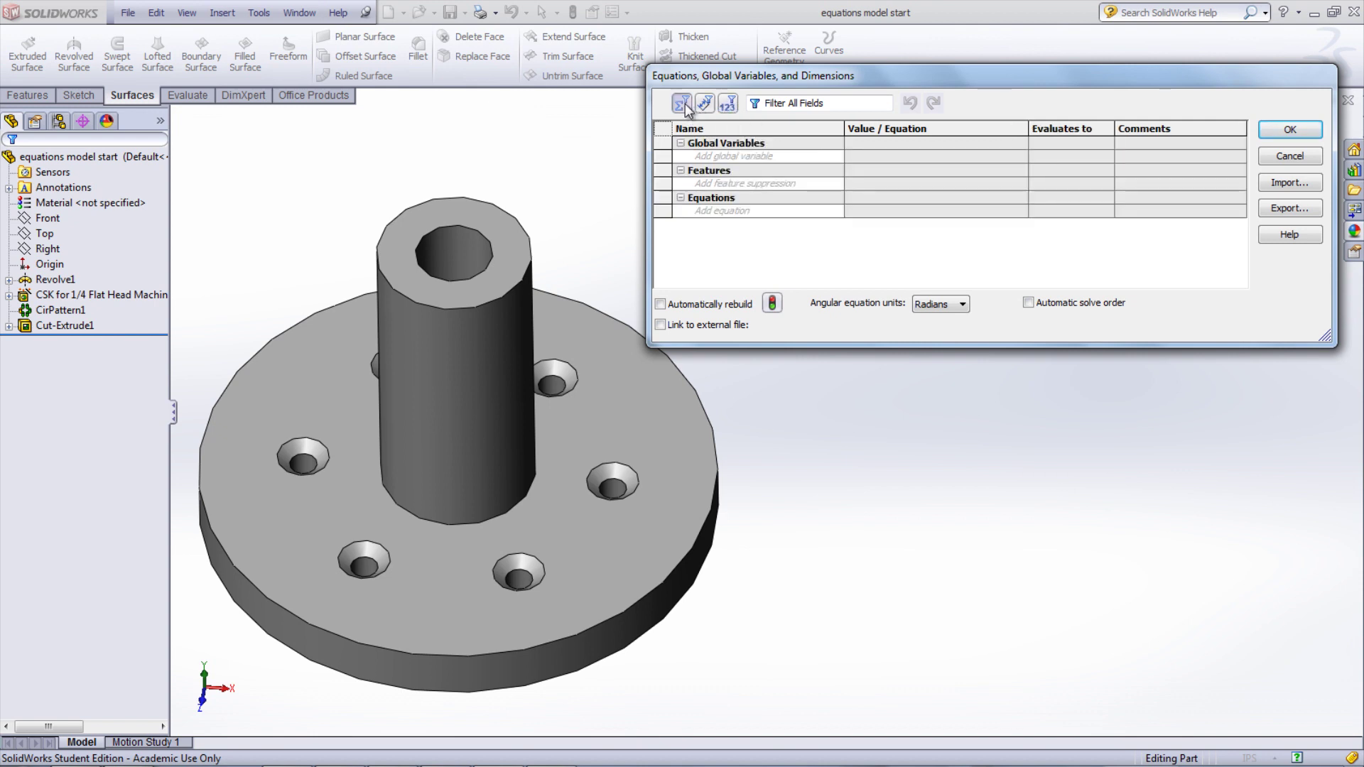
Step: Add a global variable "a" equal to a reference measurement between two diametrically opposite countersunk holes on the flange
{"action": "left_click", "coordinate": [714, 155]}
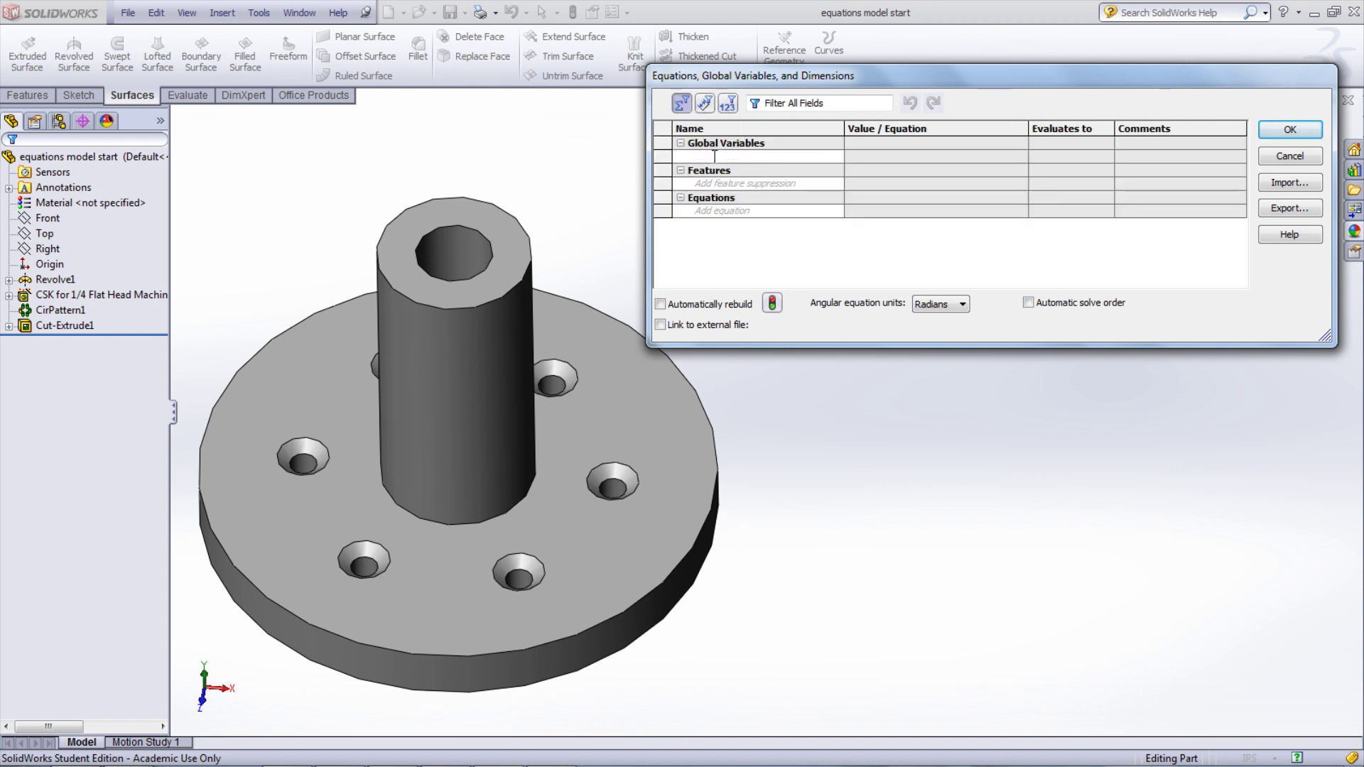
{"action": "type", "text": "\"a\""}
{"action": "key", "text": "Tab"}
{"action": "mouse_move", "coordinate": [886, 173]}
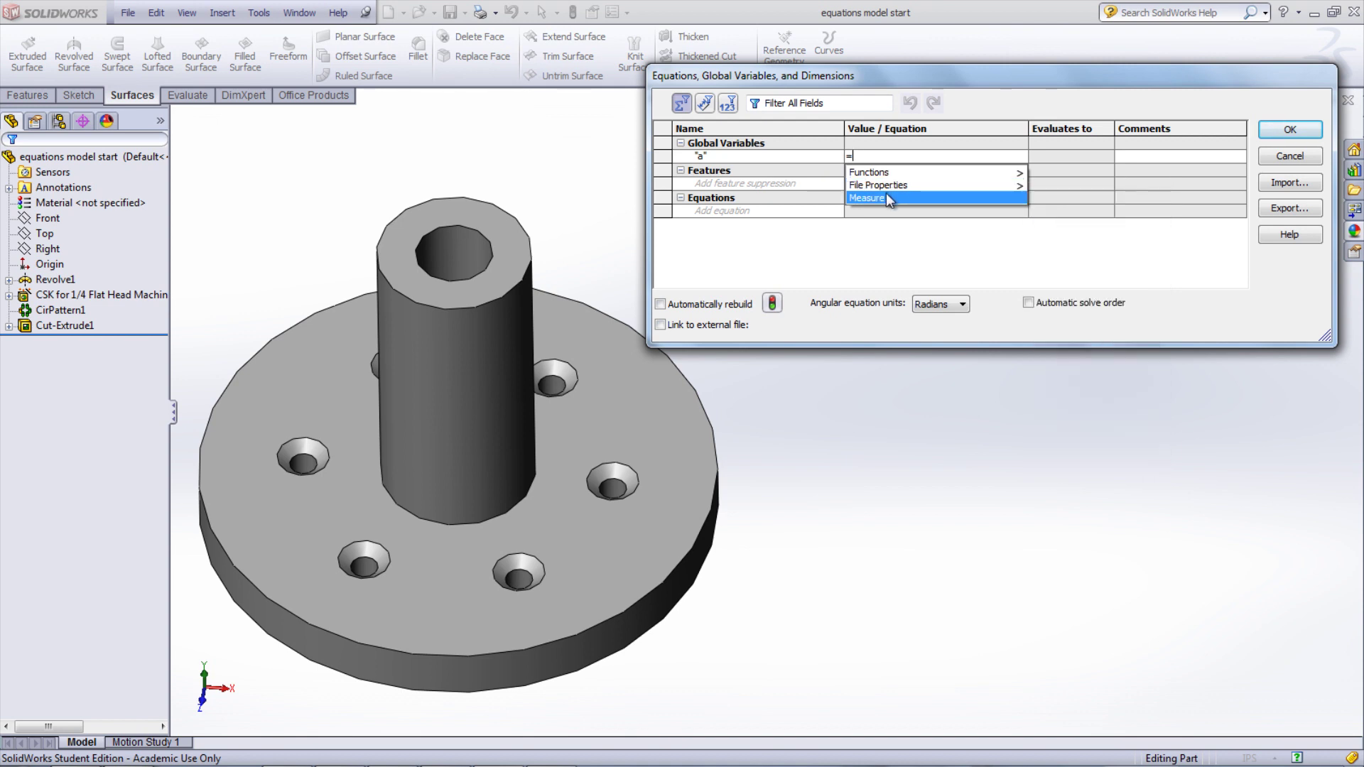
{"action": "left_click", "coordinate": [868, 197]}
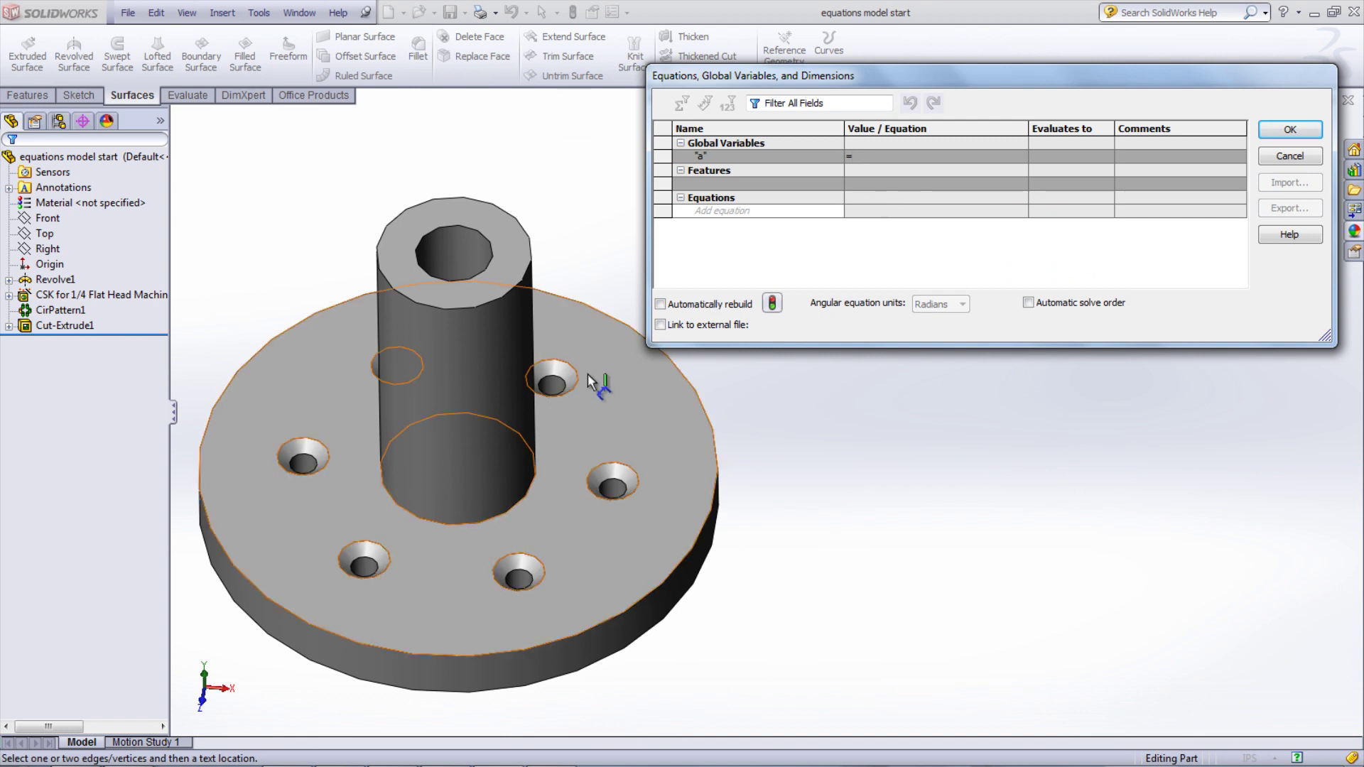
{"action": "left_click", "coordinate": [370, 560]}
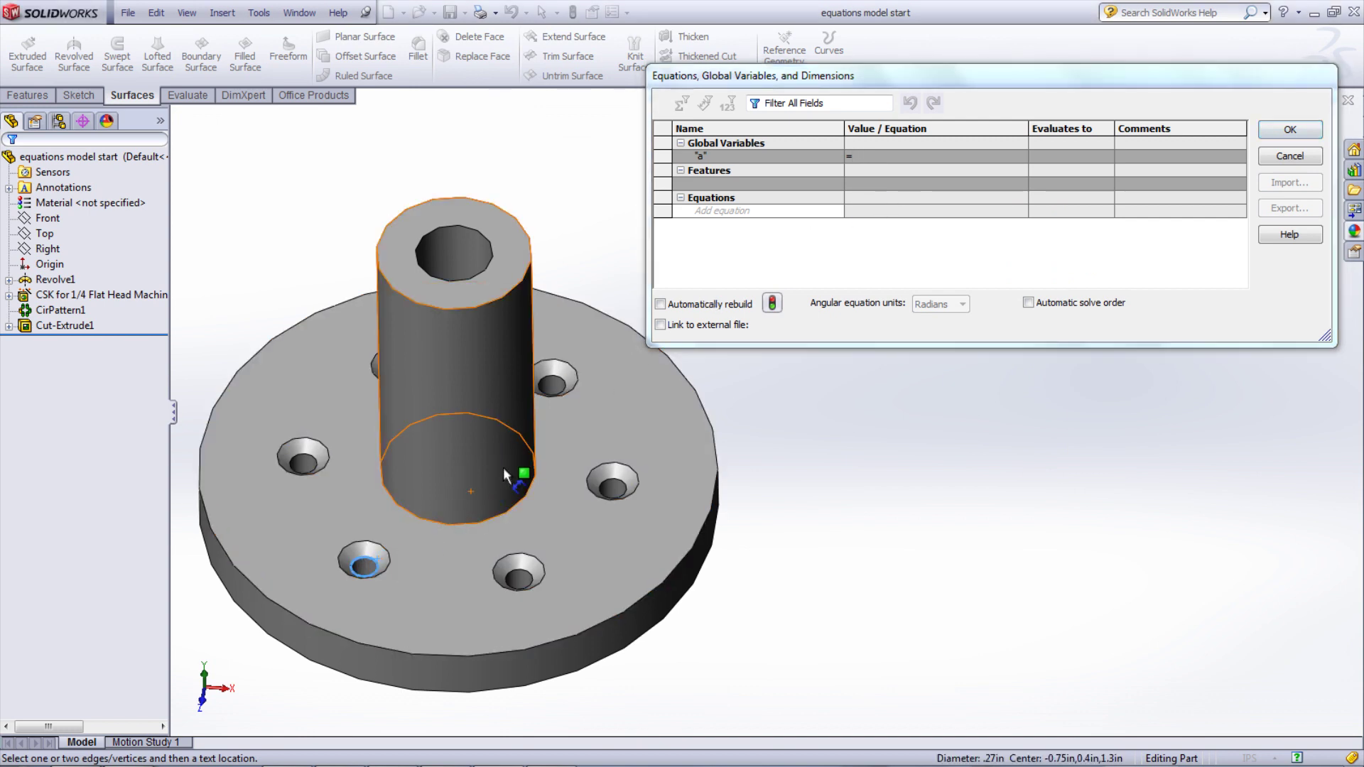
{"action": "left_click", "coordinate": [562, 383]}
{"action": "left_click", "coordinate": [778, 615]}
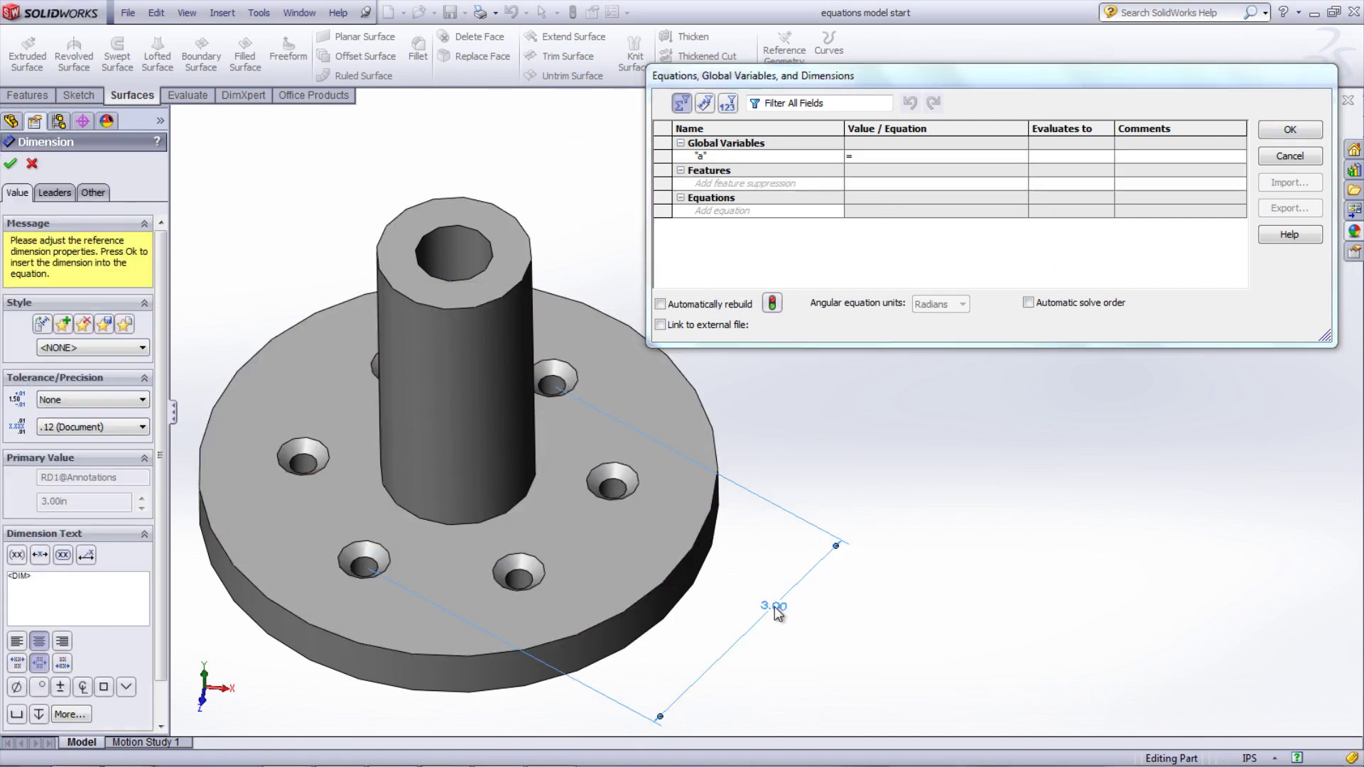
{"action": "left_click", "coordinate": [14, 166]}
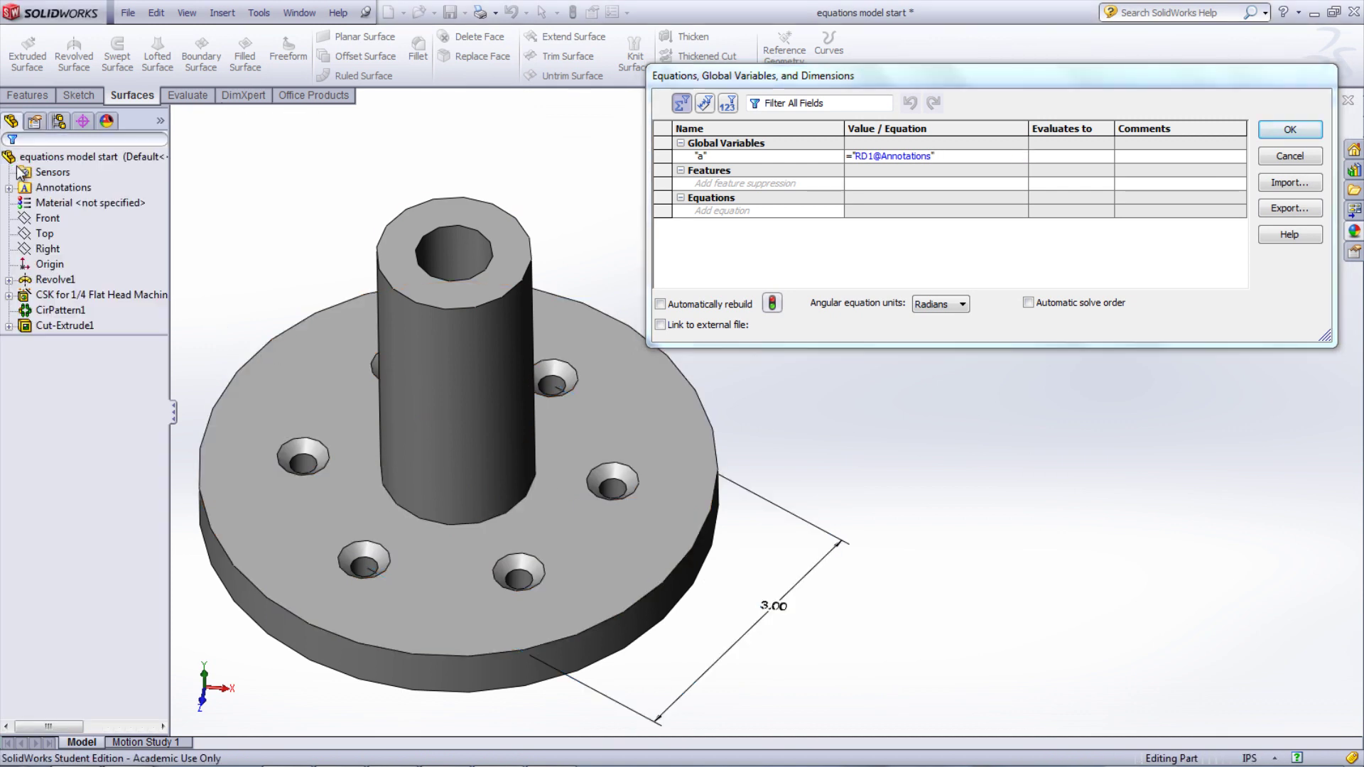
{"action": "left_click", "coordinate": [979, 154]}
{"action": "key", "text": "Tab"}
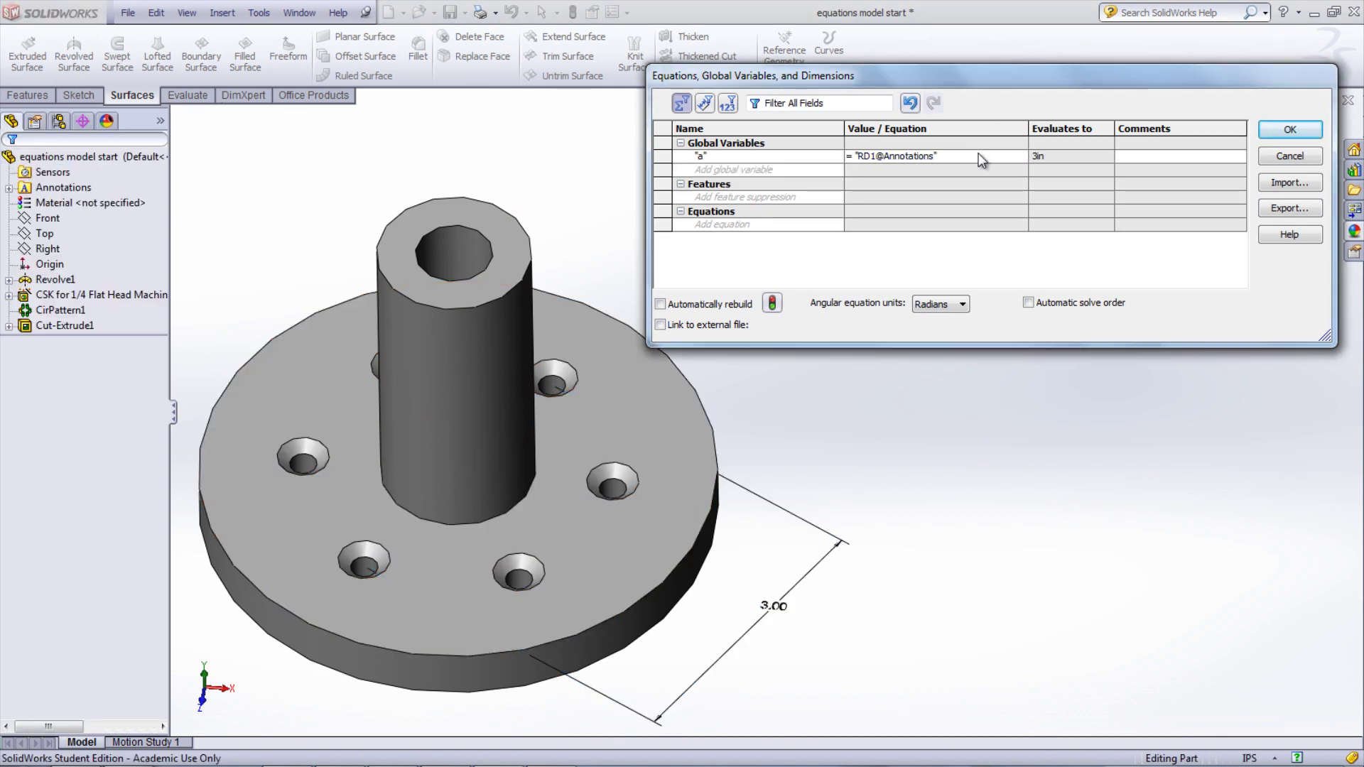
Step: Add an equation driving the central bore's cut depth as the part's height dimension "D2@Sketch1" minus 1
{"action": "left_click", "coordinate": [455, 240]}
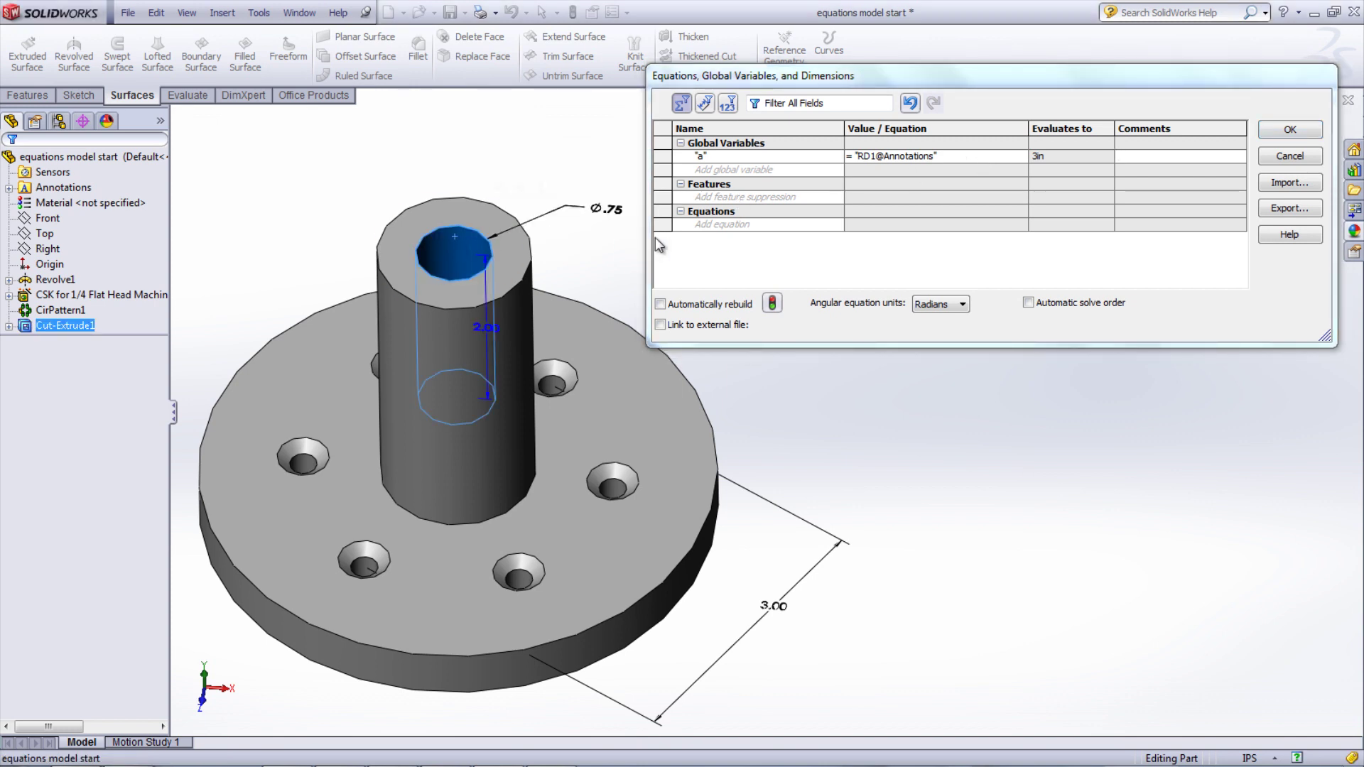
{"action": "left_click", "coordinate": [716, 224]}
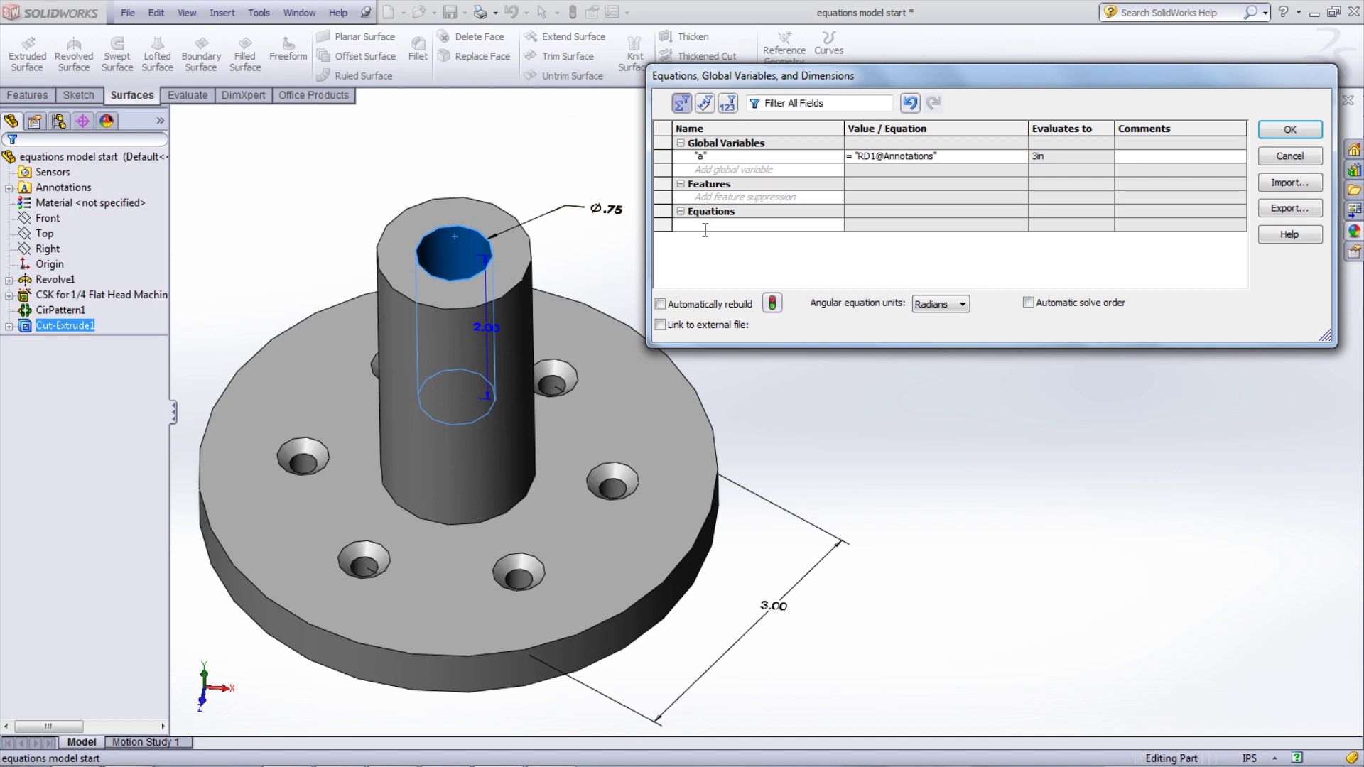
{"action": "left_click", "coordinate": [492, 326]}
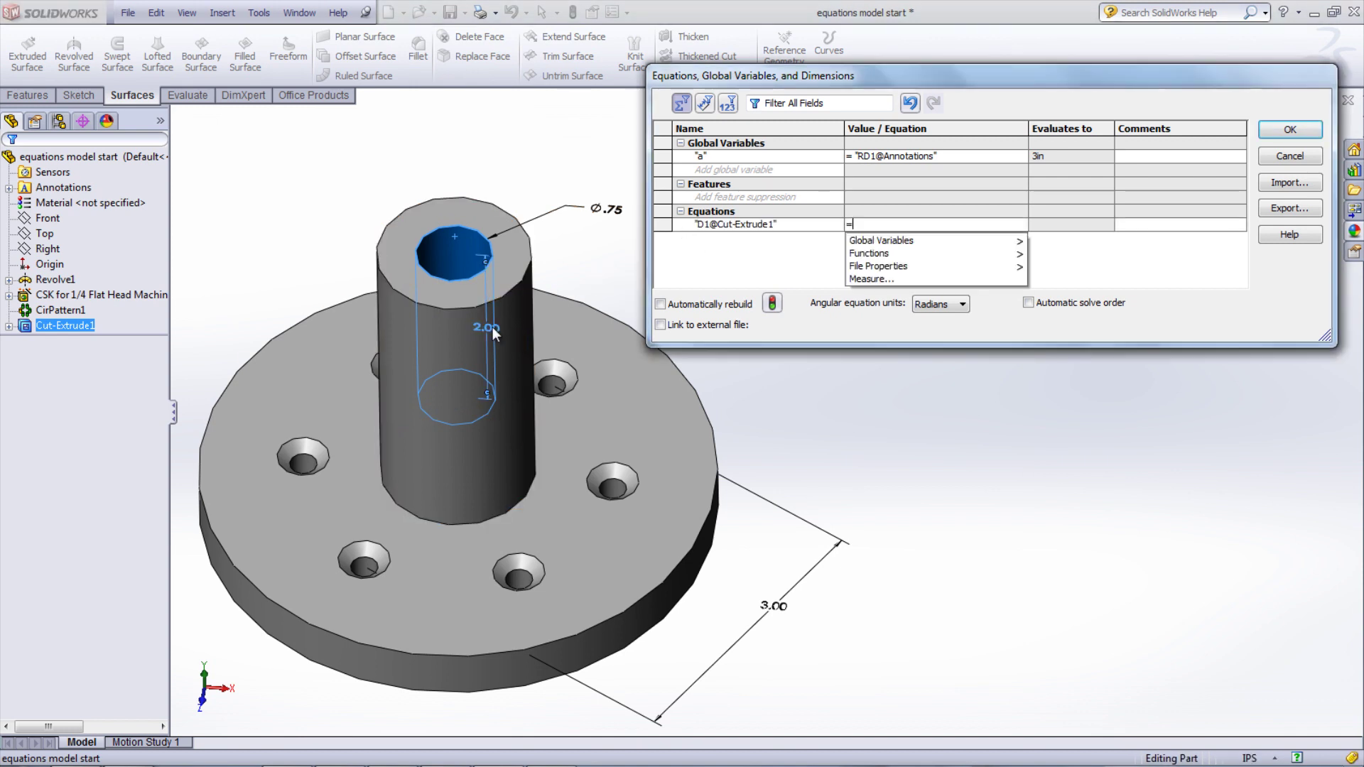
{"action": "left_click", "coordinate": [590, 309]}
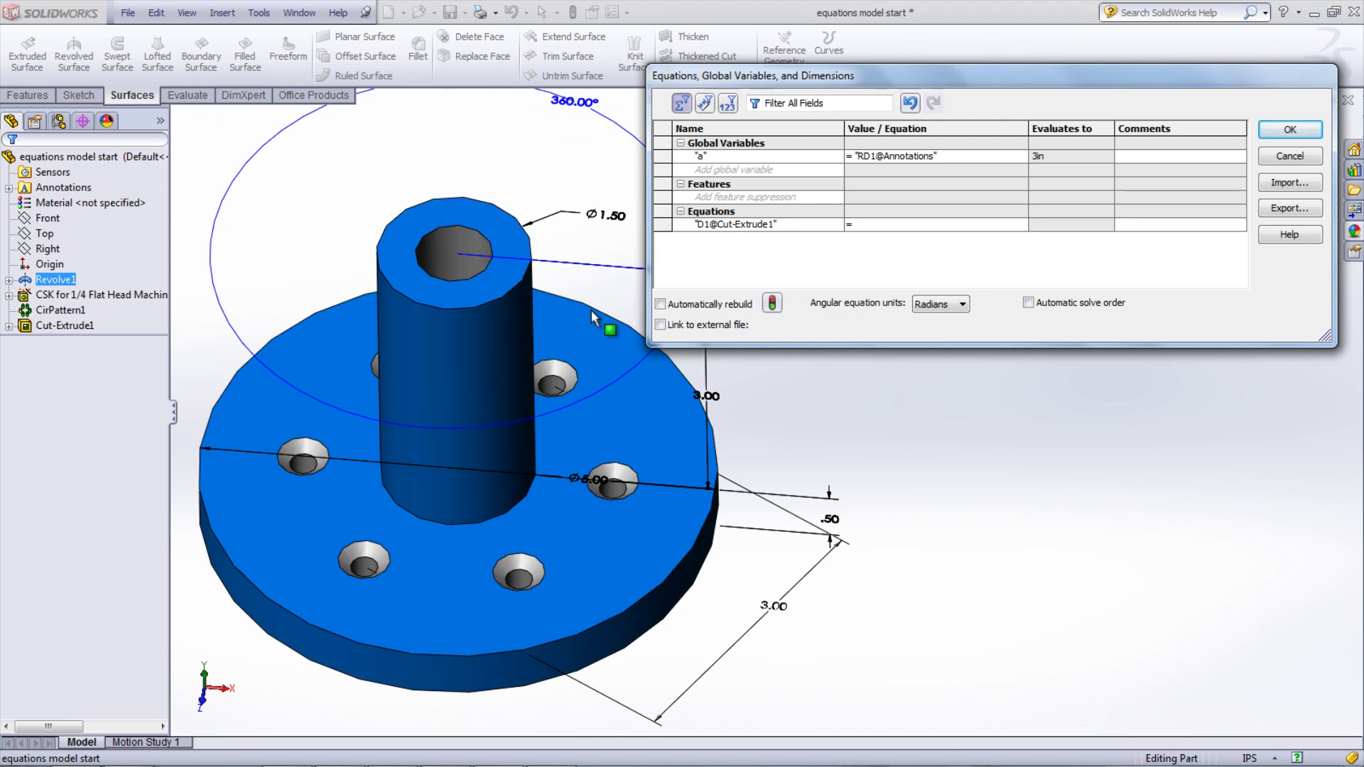
{"action": "left_click", "coordinate": [718, 398]}
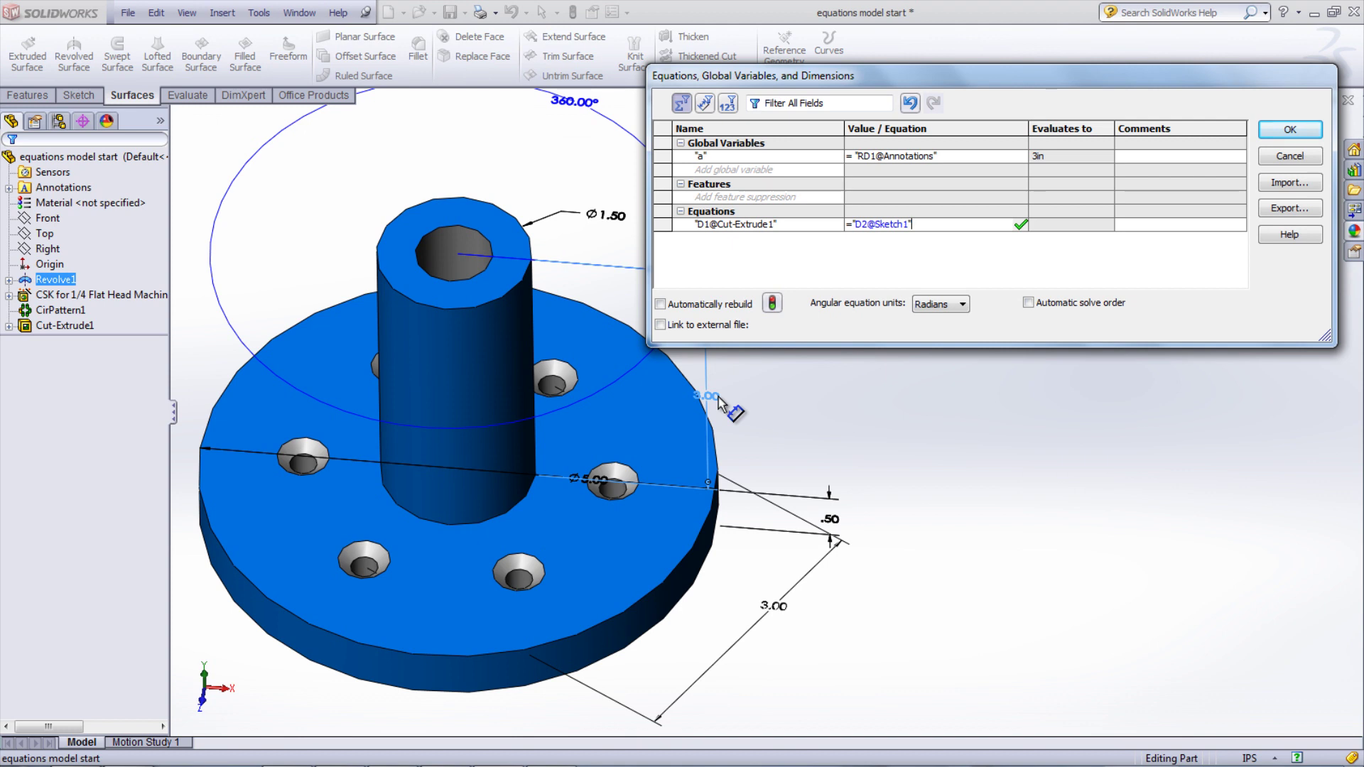
{"action": "type", "text": "-"}
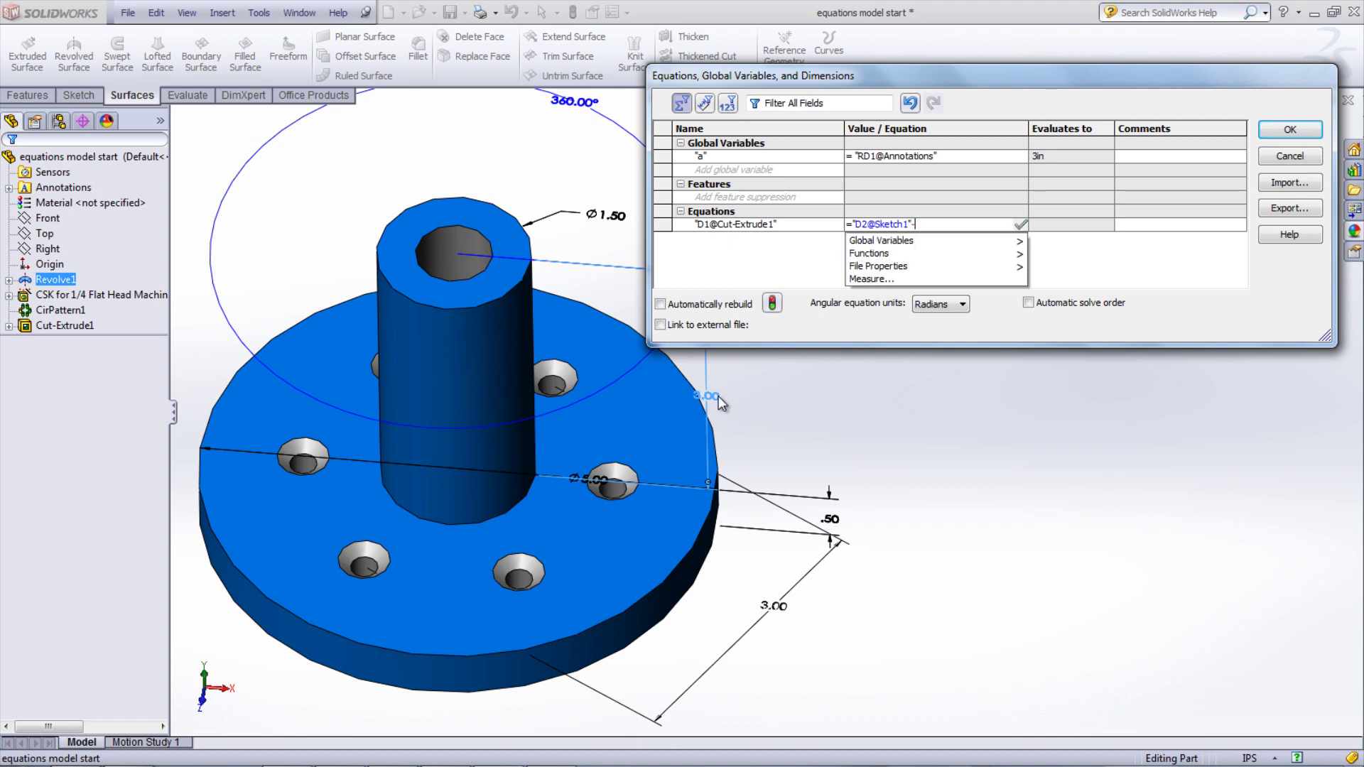
{"action": "type", "text": "1"}
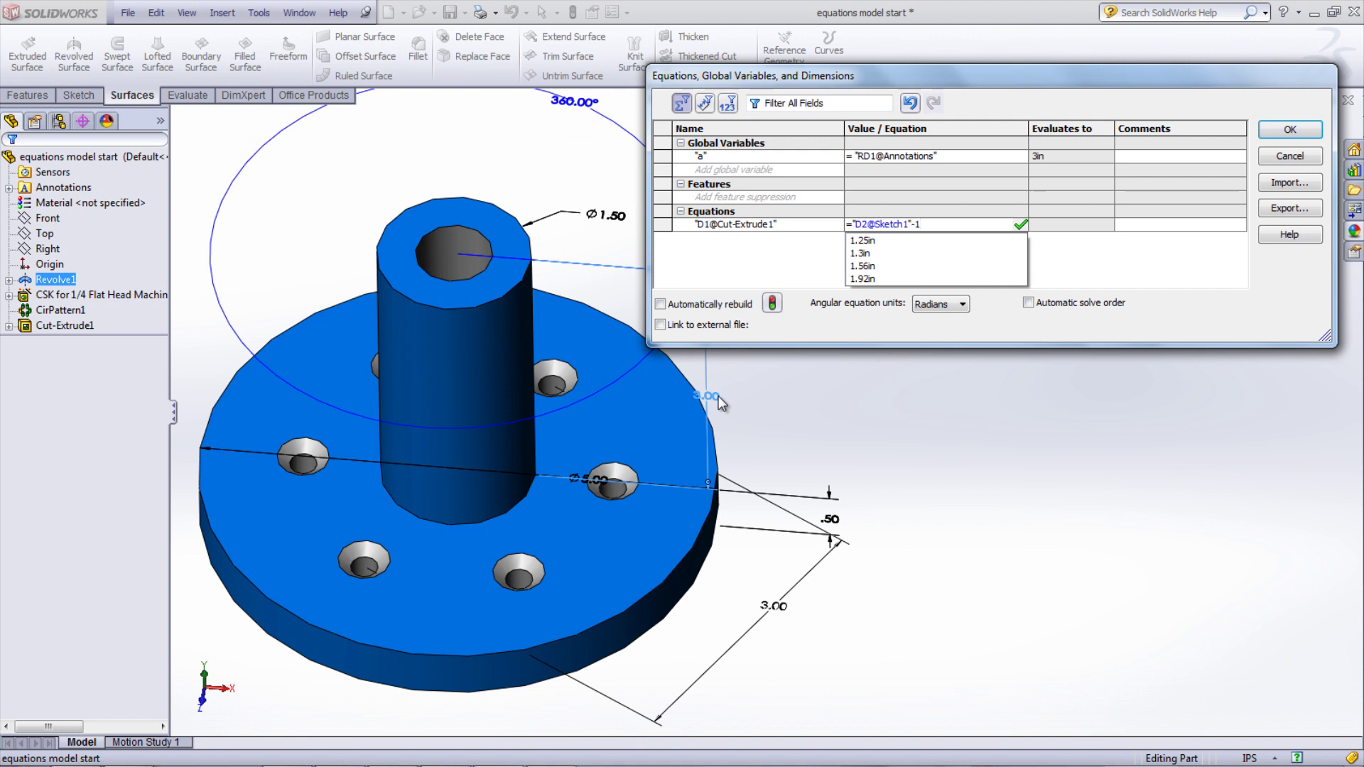
{"action": "key", "text": "Tab"}
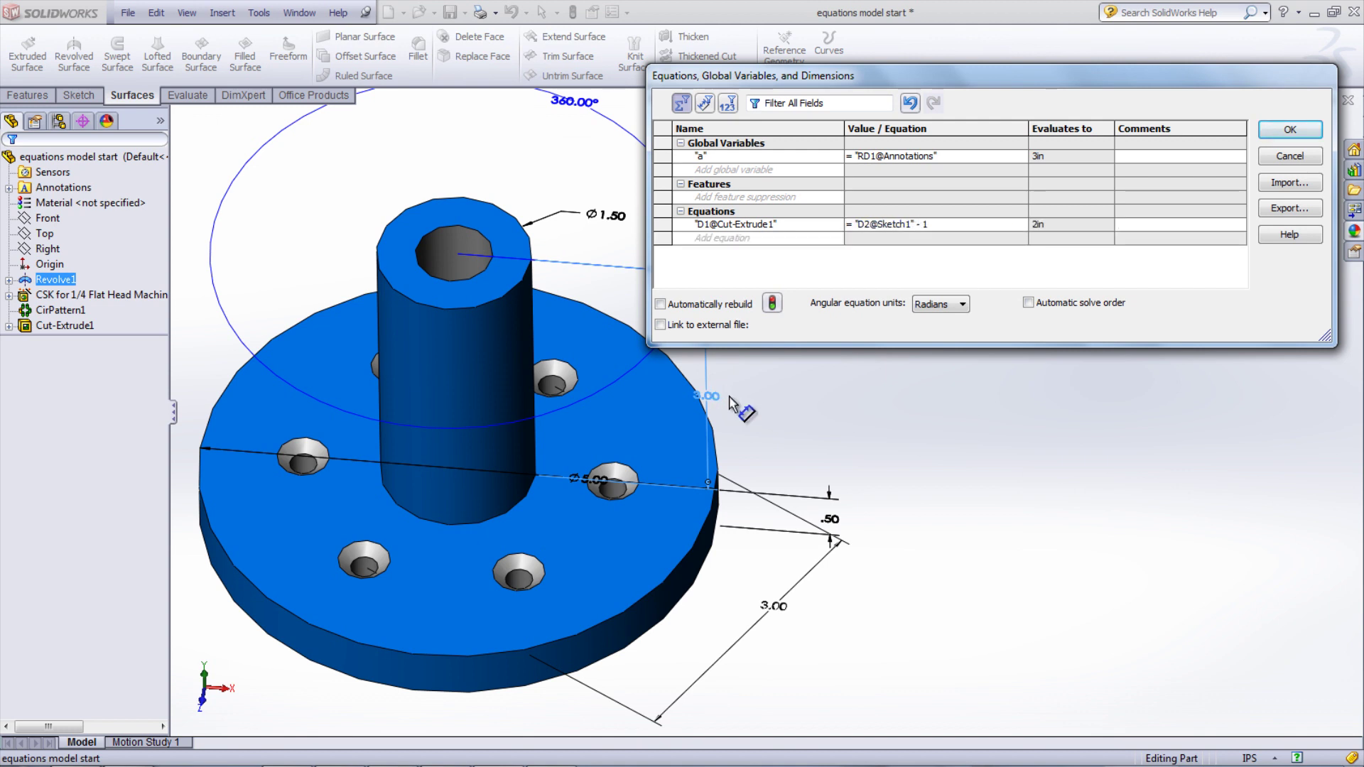
Step: Add a suppression equation for Cut-Extrude1: if the hub diameter "D4@Sketch1" is <1, "suppressed", otherwise "unsuppressed"
{"action": "left_click", "coordinate": [732, 395]}
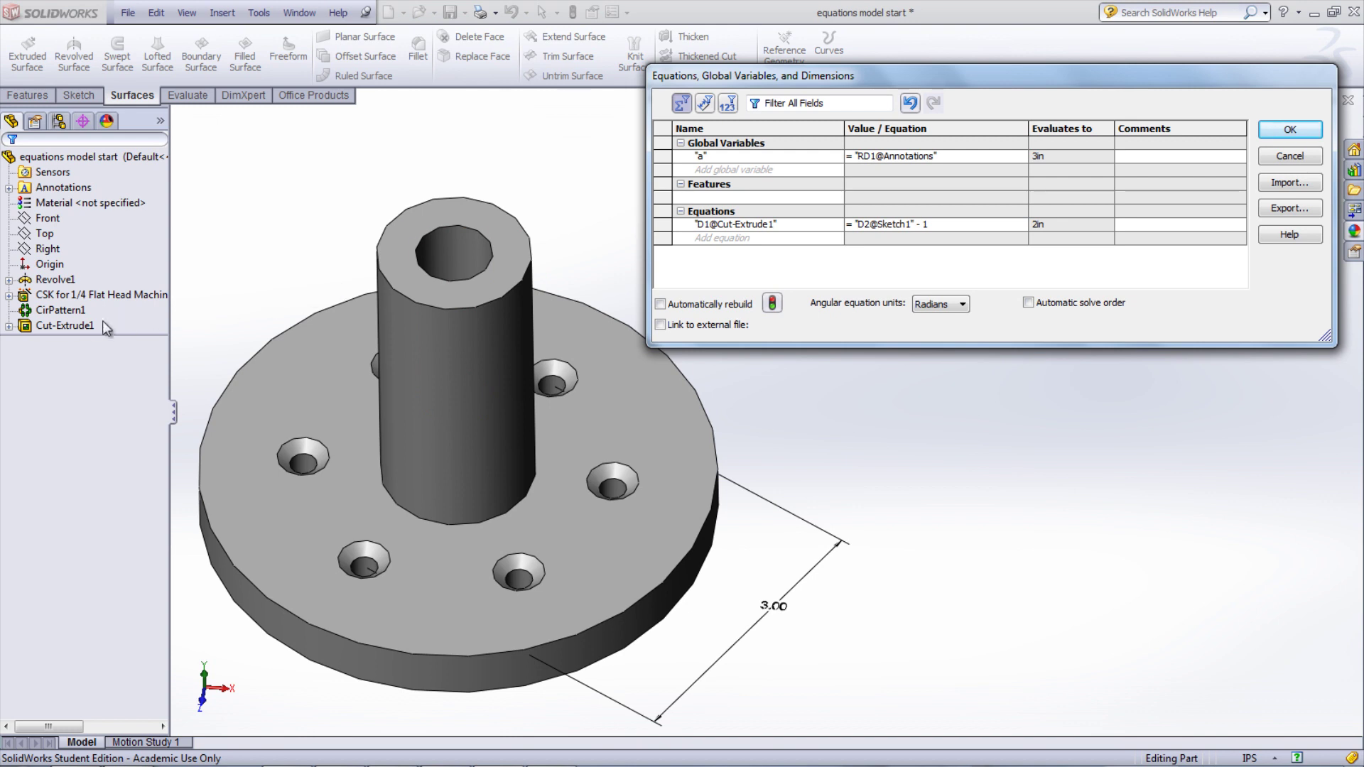
{"action": "left_click", "coordinate": [71, 325]}
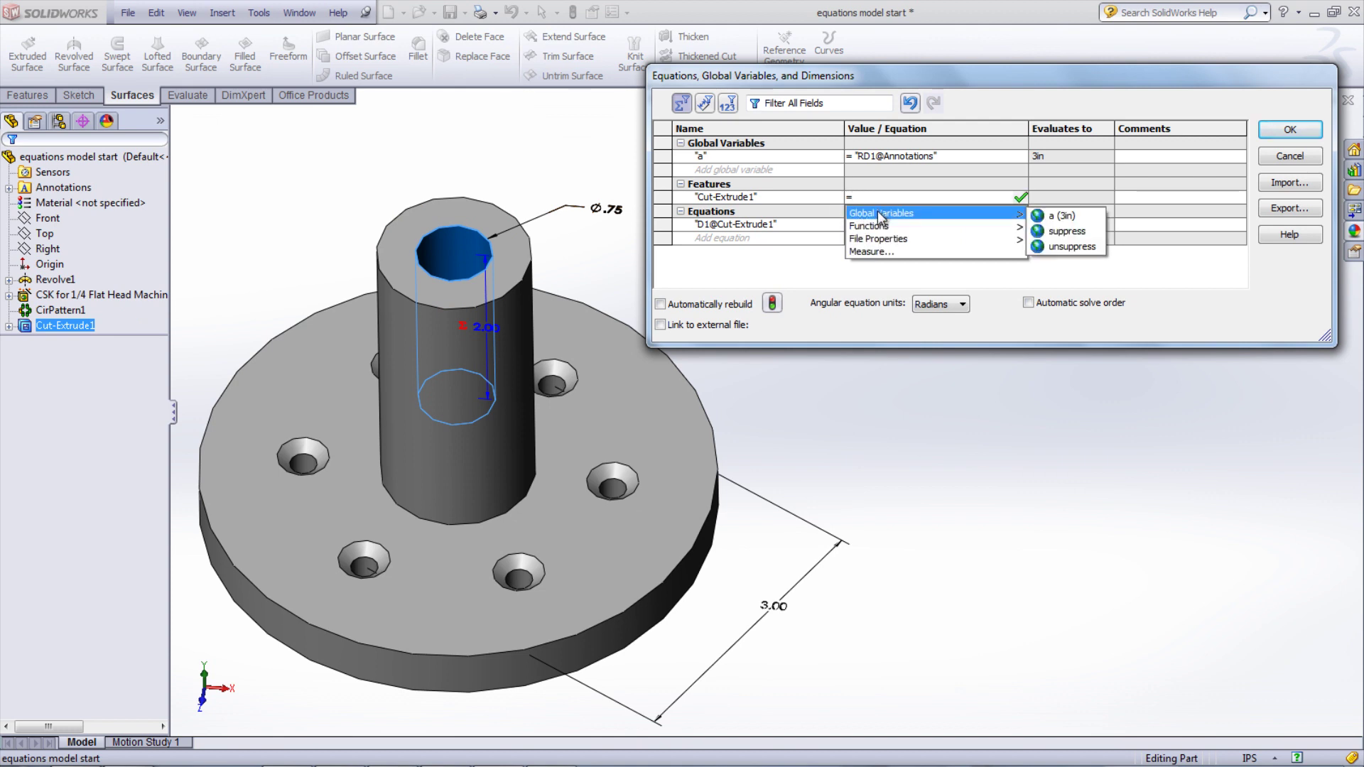
{"action": "mouse_move", "coordinate": [885, 227]}
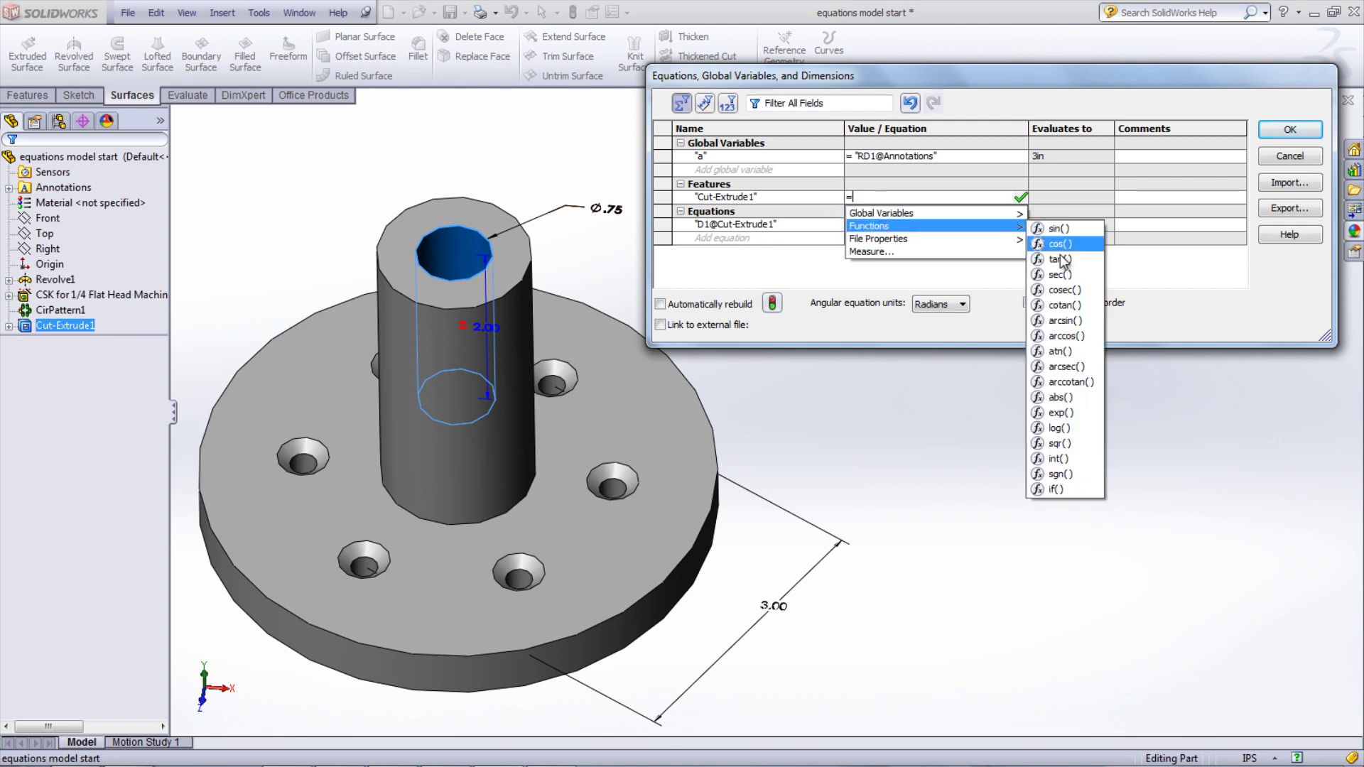
{"action": "left_click", "coordinate": [1051, 489]}
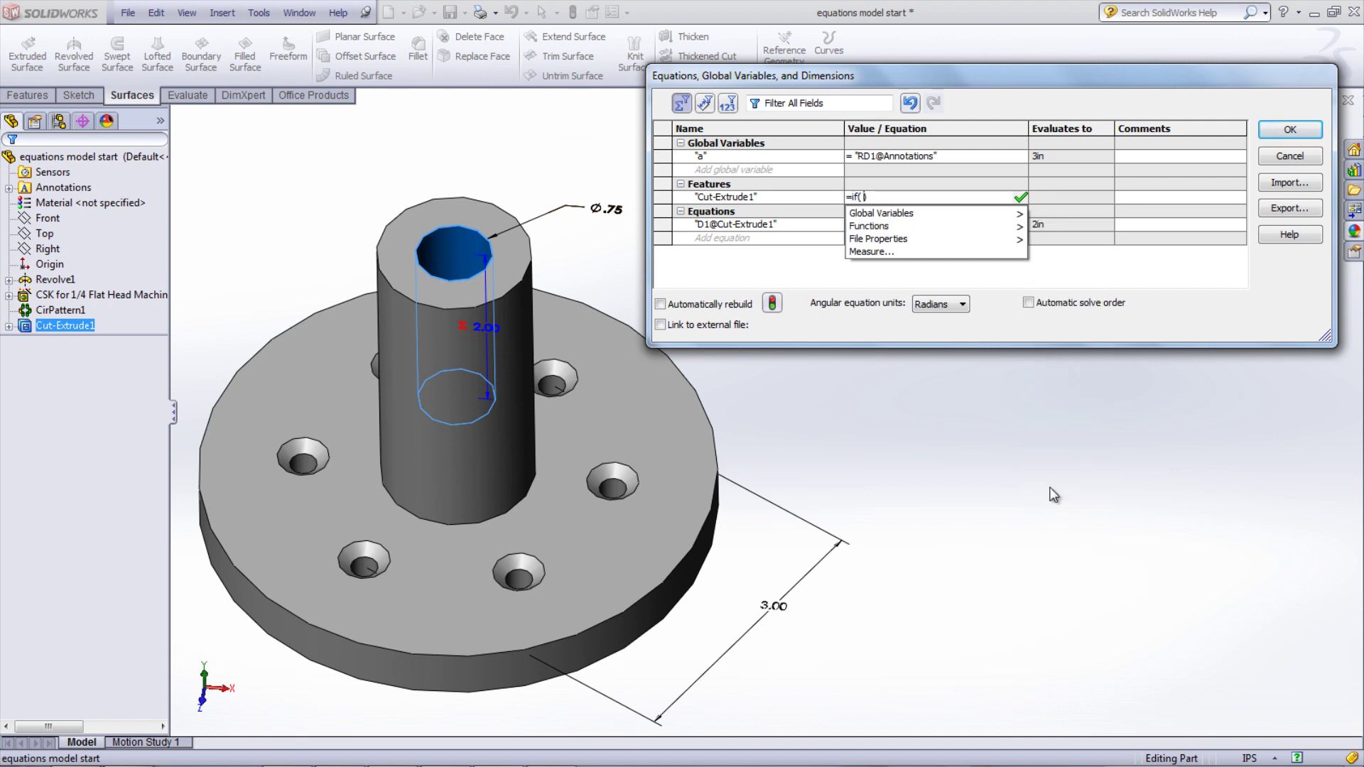
{"action": "left_click", "coordinate": [522, 267]}
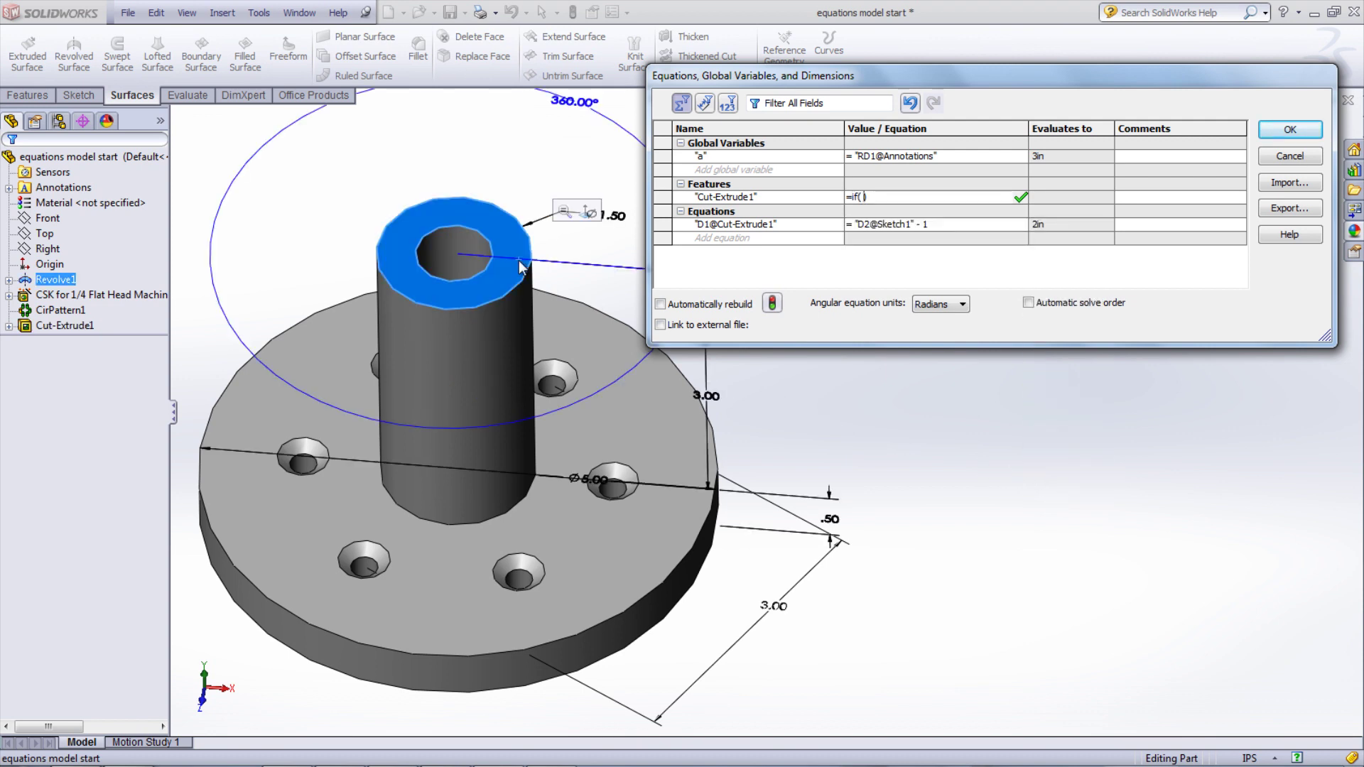
{"action": "left_click", "coordinate": [615, 222]}
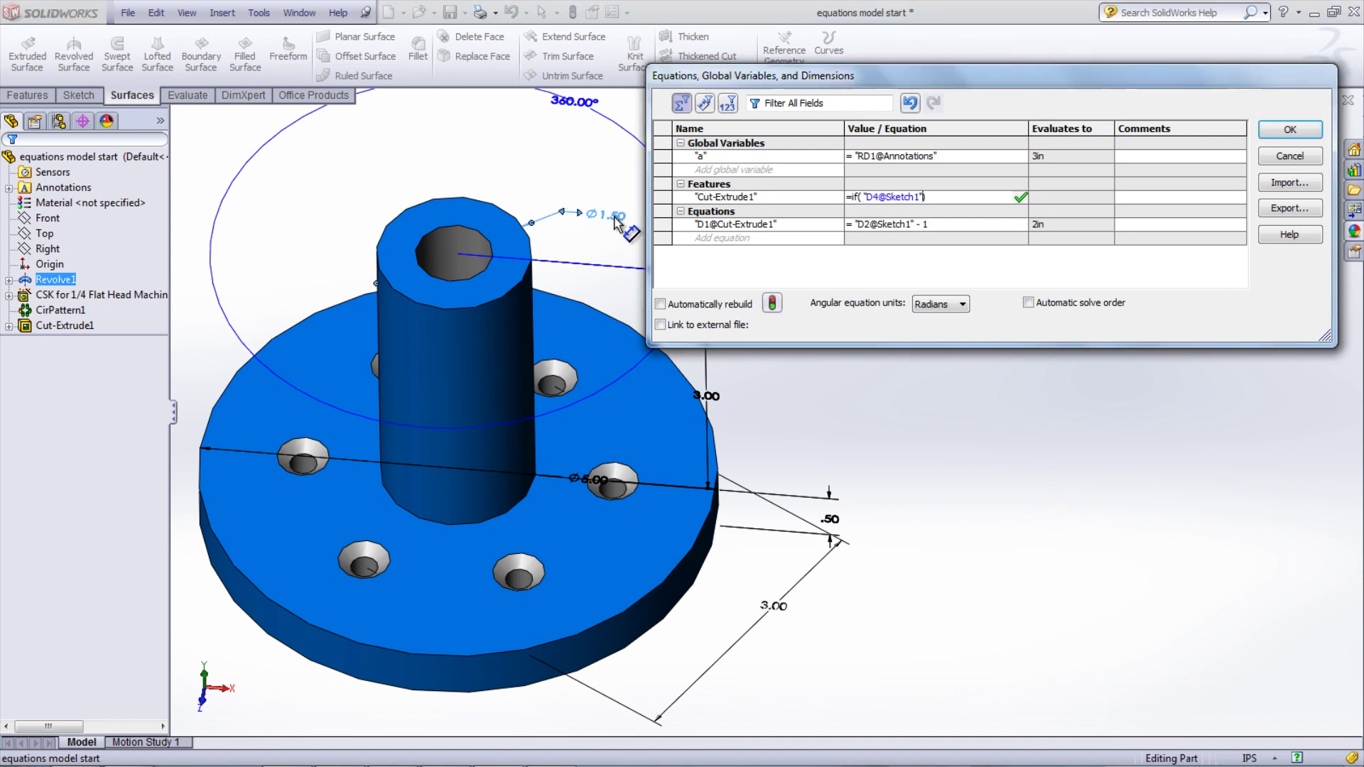
{"action": "type", "text": "<1,"}
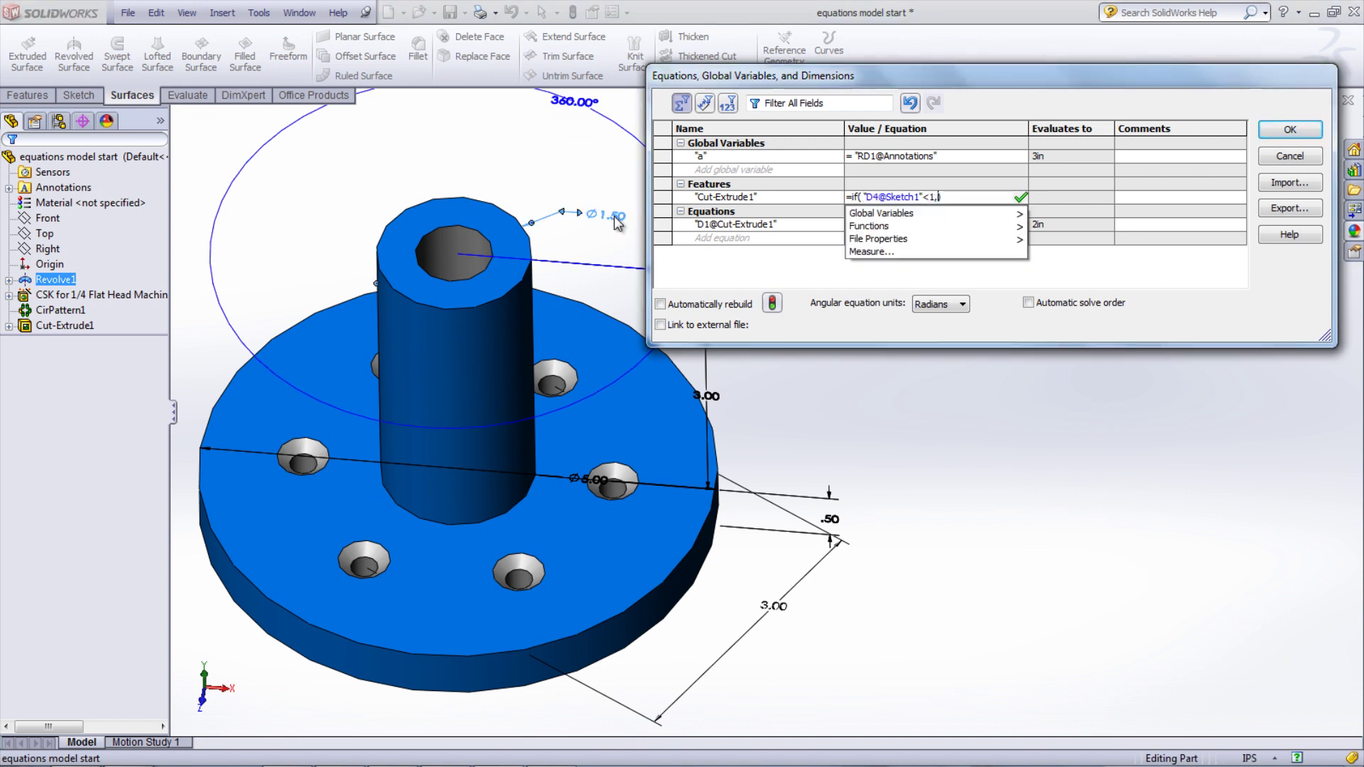
{"action": "mouse_move", "coordinate": [861, 214]}
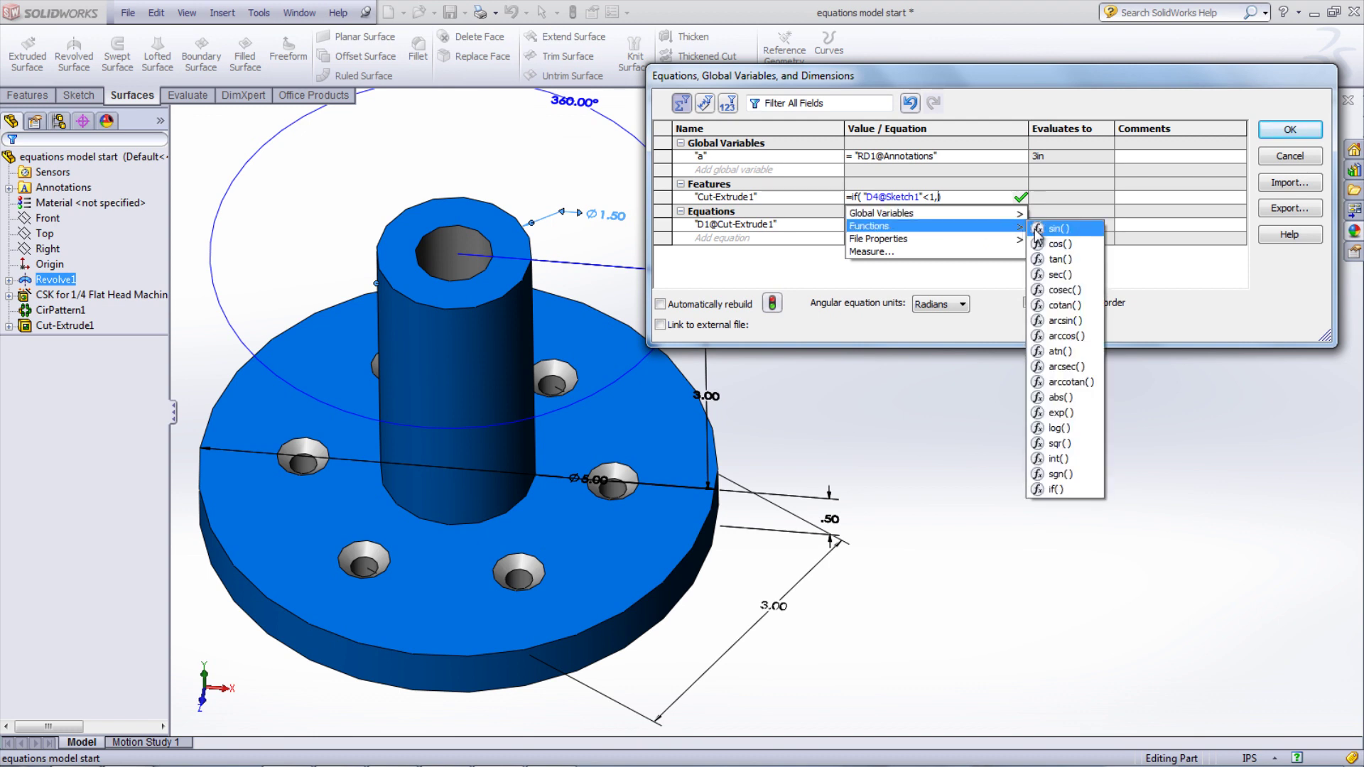
{"action": "left_click", "coordinate": [1049, 232]}
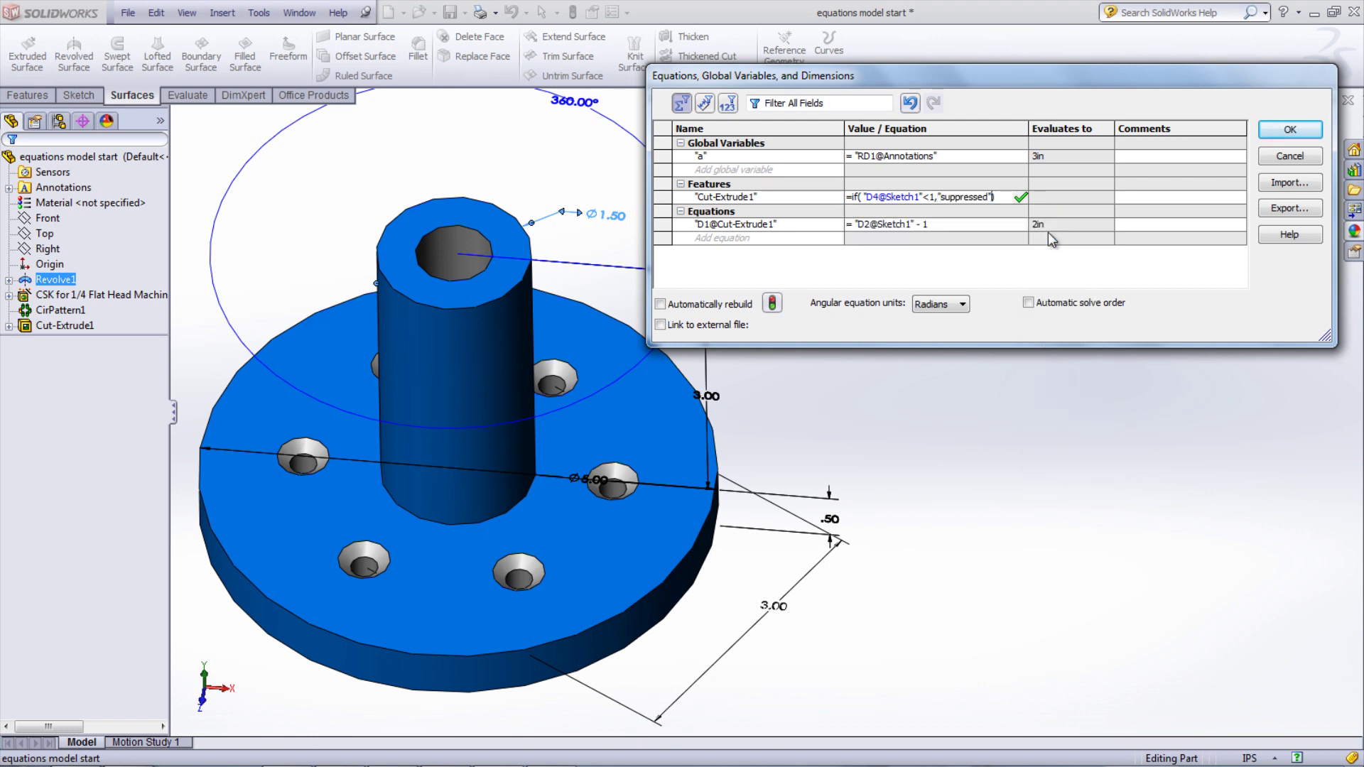
{"action": "type", "text": ","}
{"action": "mouse_move", "coordinate": [1008, 213]}
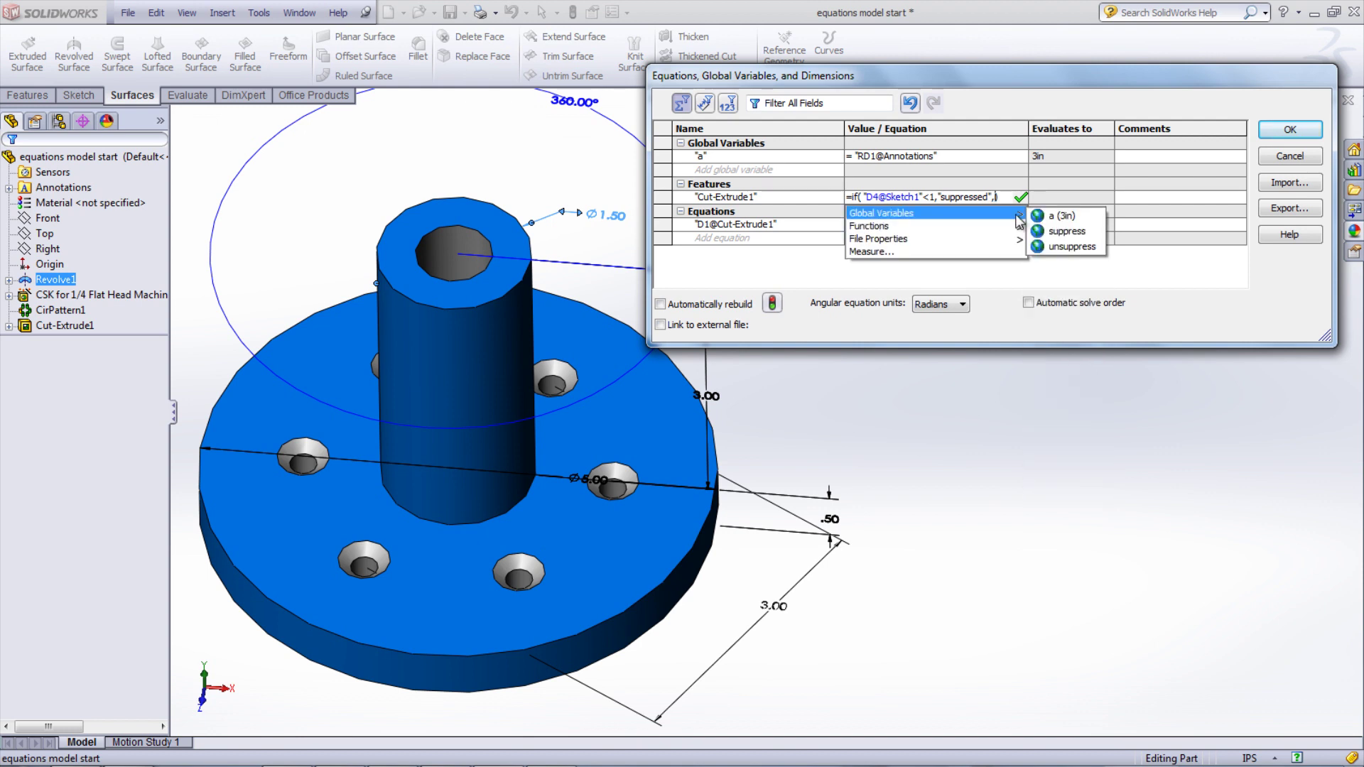
{"action": "left_click", "coordinate": [1056, 245]}
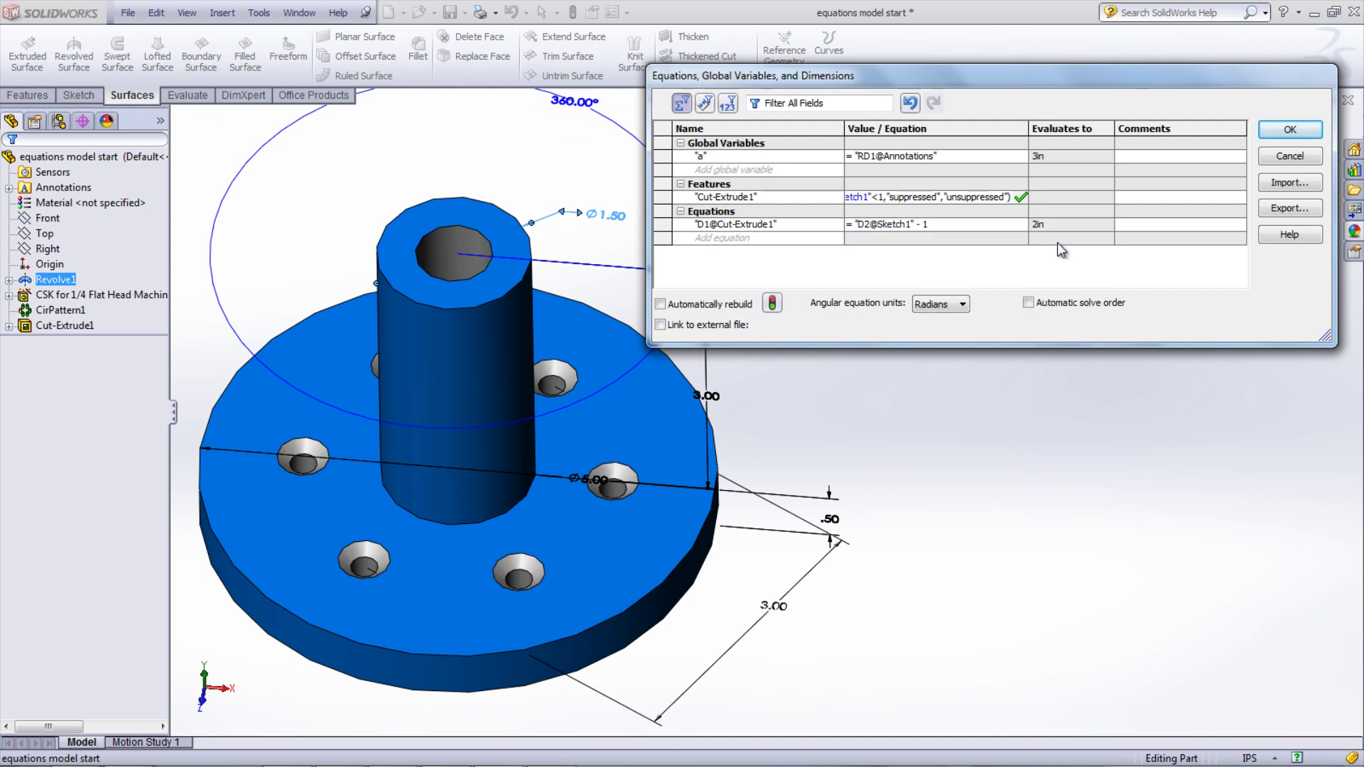
{"action": "key", "text": "Tab"}
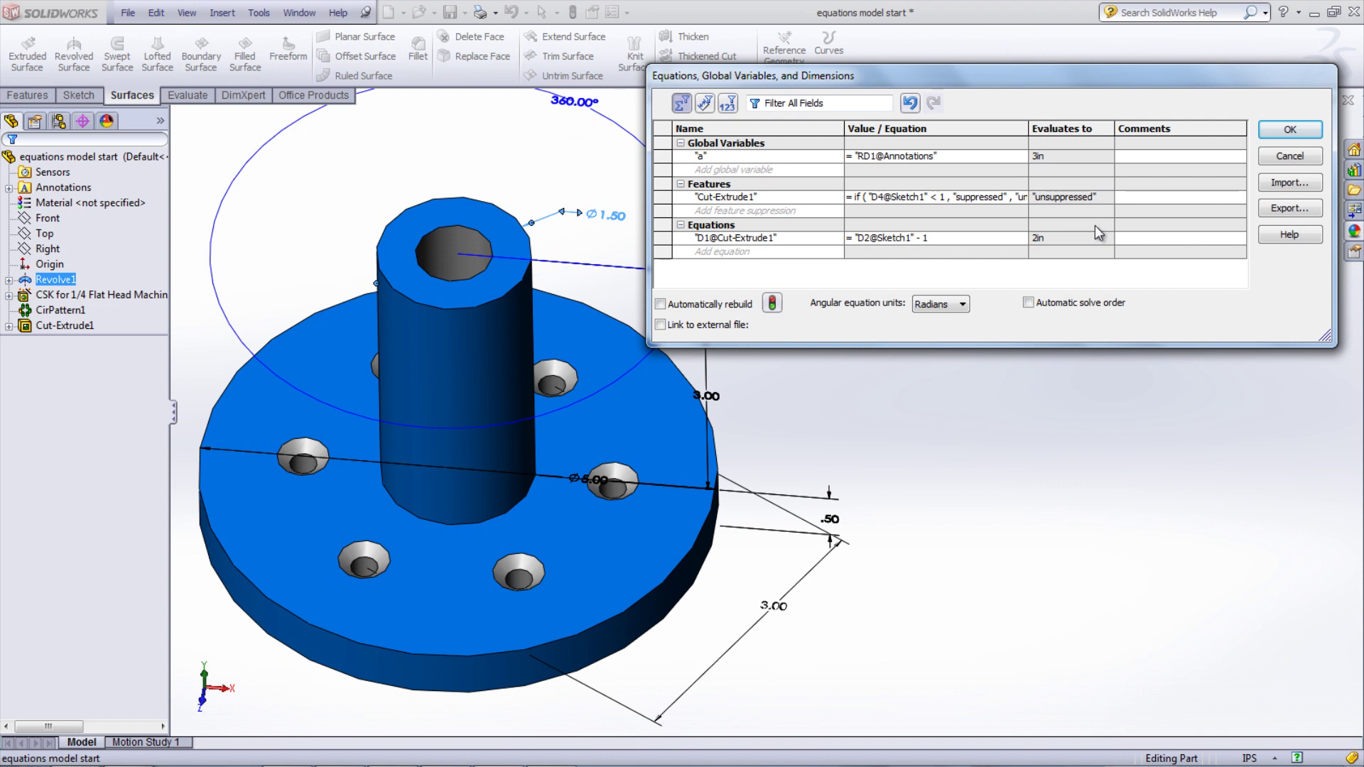
Step: Rename the D2@Sketch1 dimension to Height and display the equations in the ordered view
{"action": "left_click", "coordinate": [704, 103]}
{"action": "double_click", "coordinate": [714, 251]}
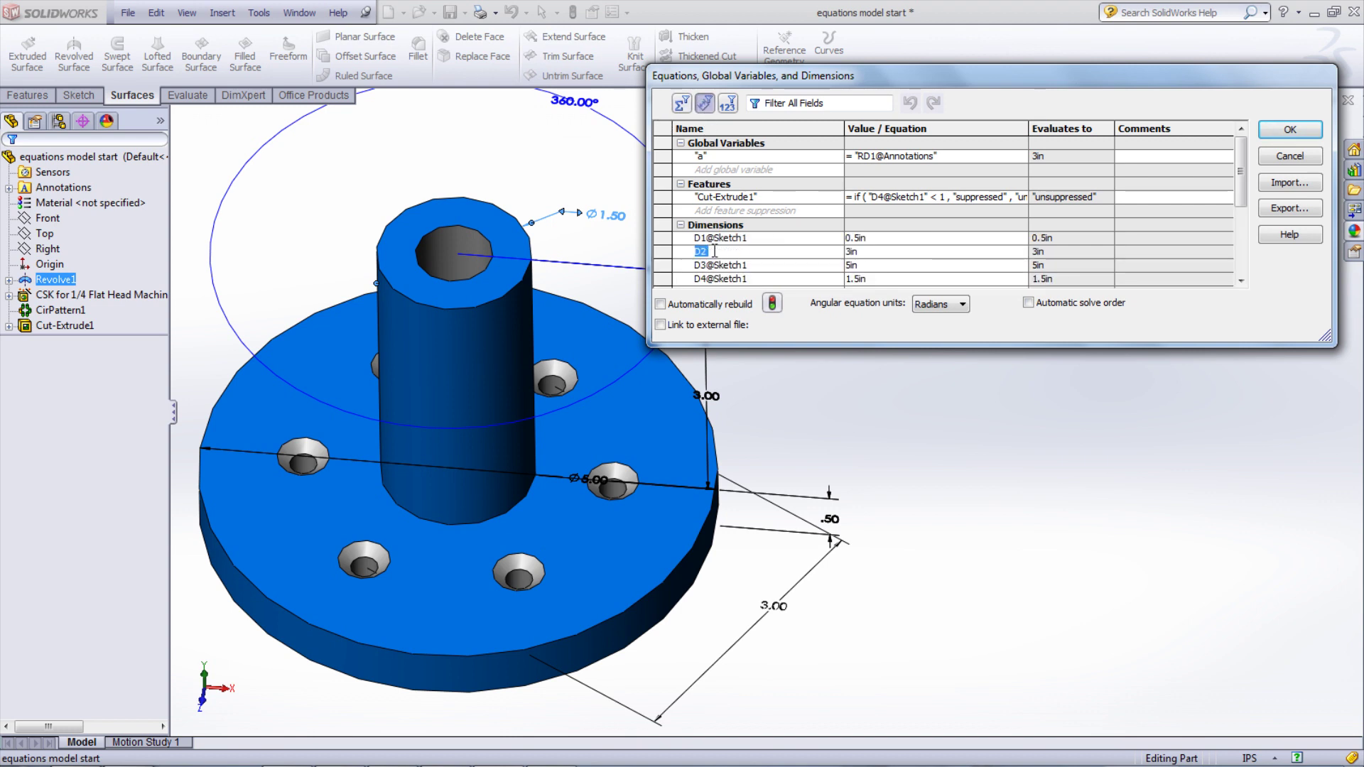
{"action": "type", "text": "Height"}
{"action": "key", "text": "Tab"}
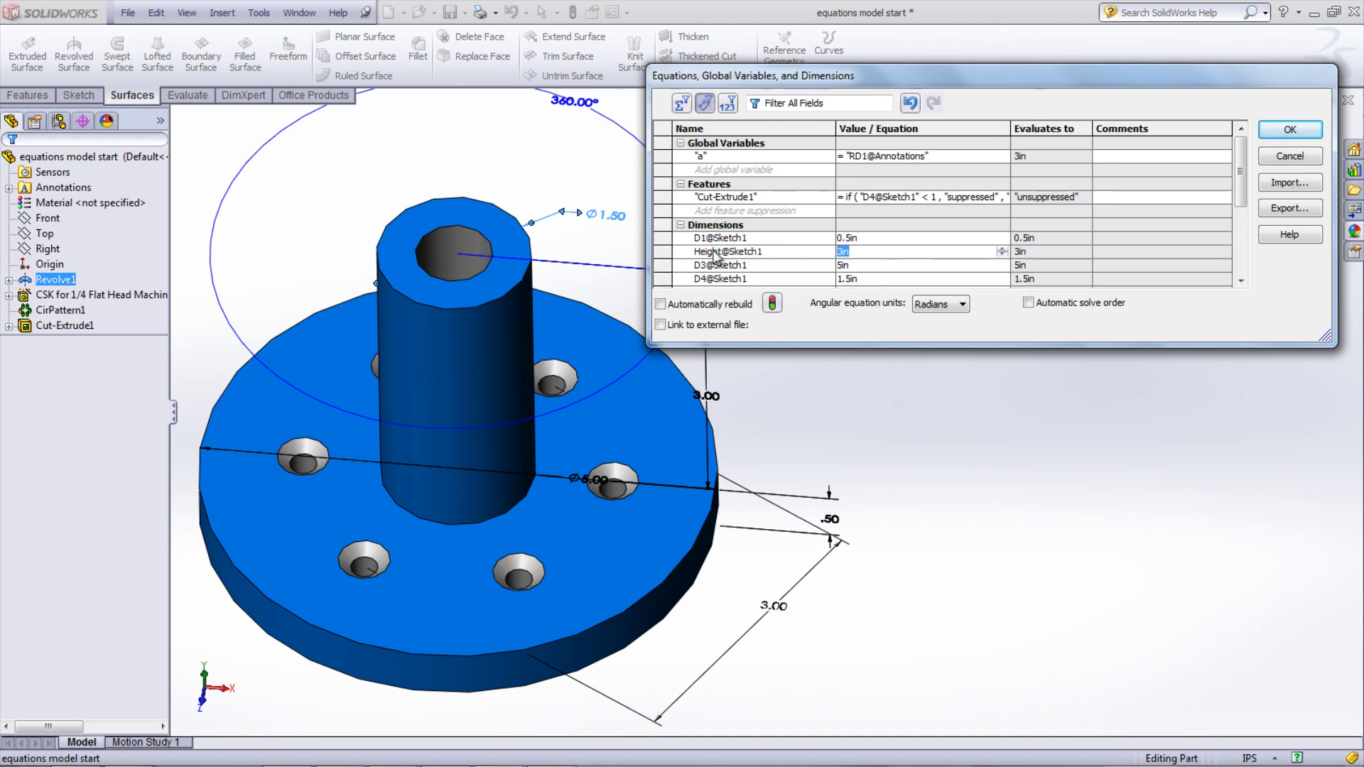
{"action": "left_click", "coordinate": [727, 104]}
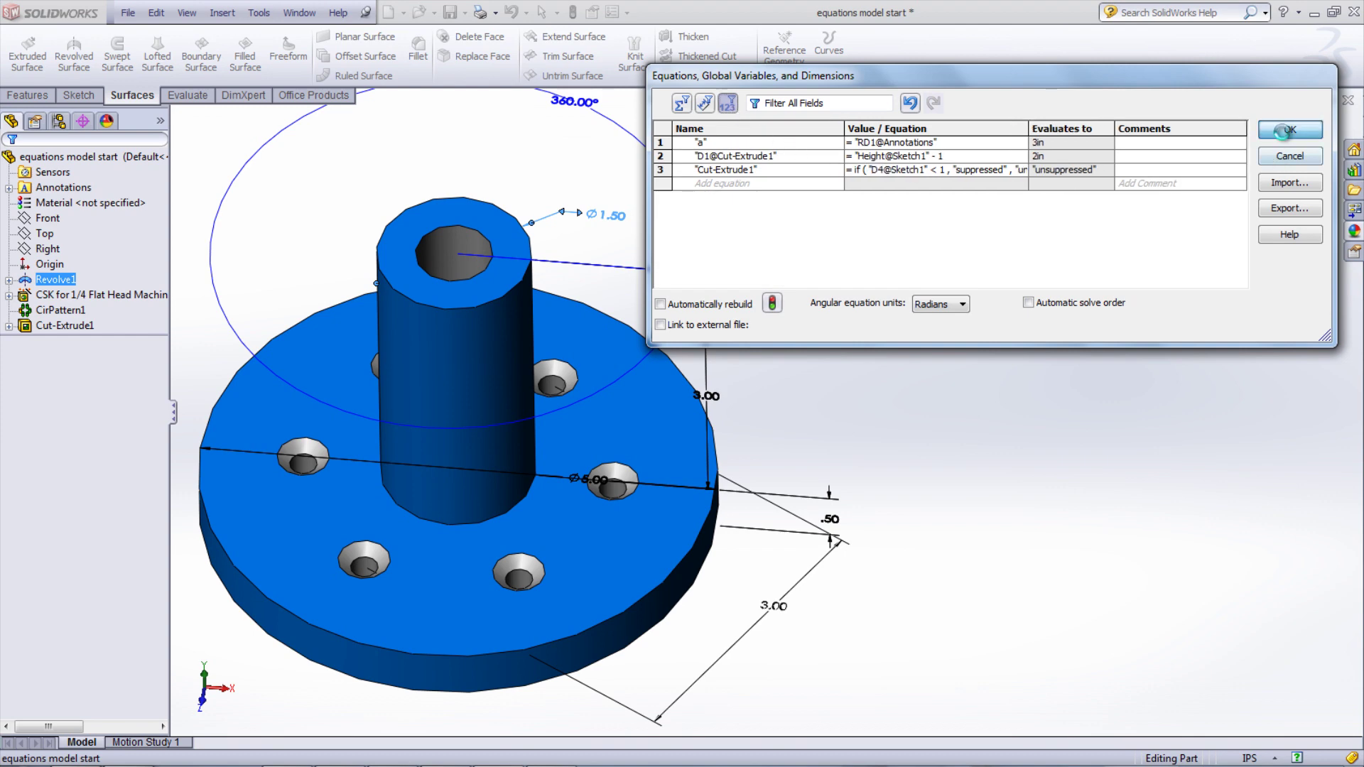
Step: Apply the equations and set the hub's height to 5 in, rebuilding the part to check the central bore's cut depth
{"action": "left_click", "coordinate": [1282, 130]}
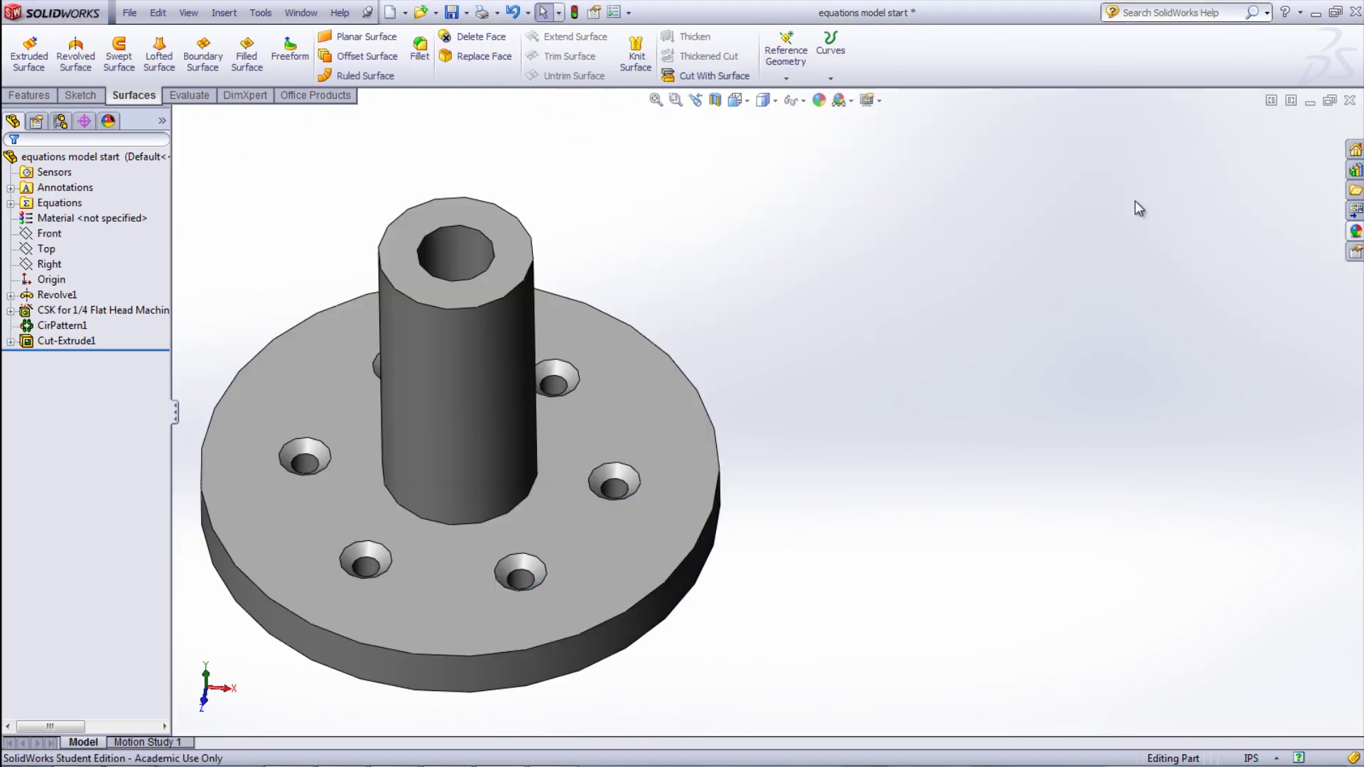
{"action": "double_click", "coordinate": [500, 375]}
{"action": "double_click", "coordinate": [713, 397]}
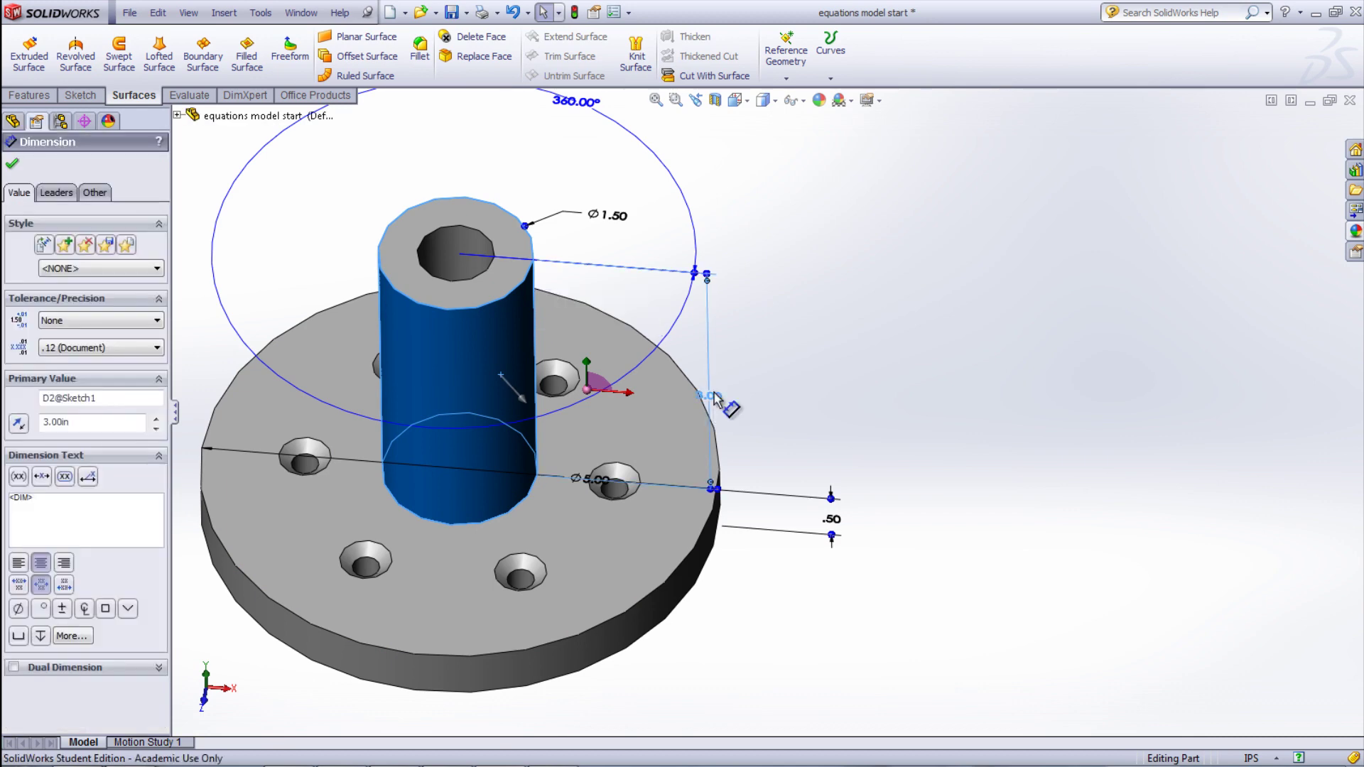
{"action": "key", "text": "Escape"}
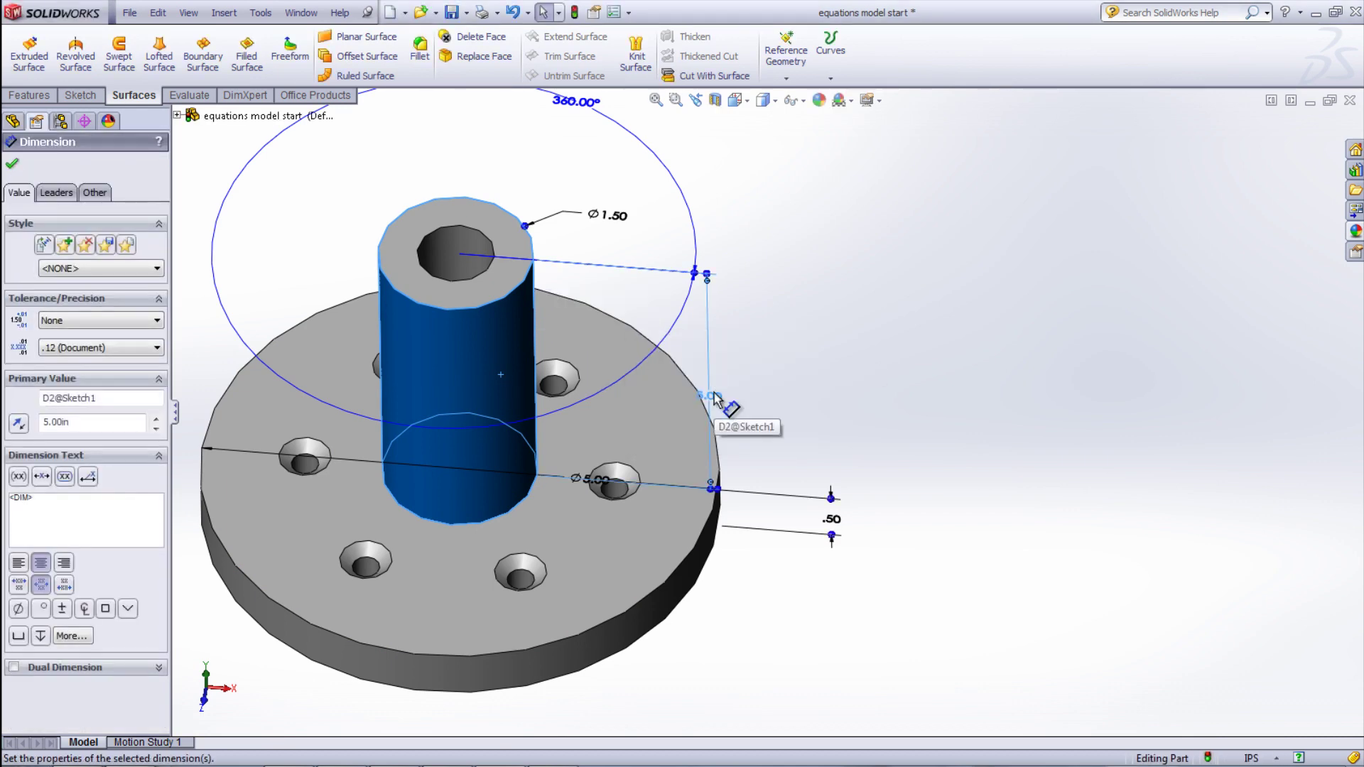
{"action": "key", "text": "Escape"}
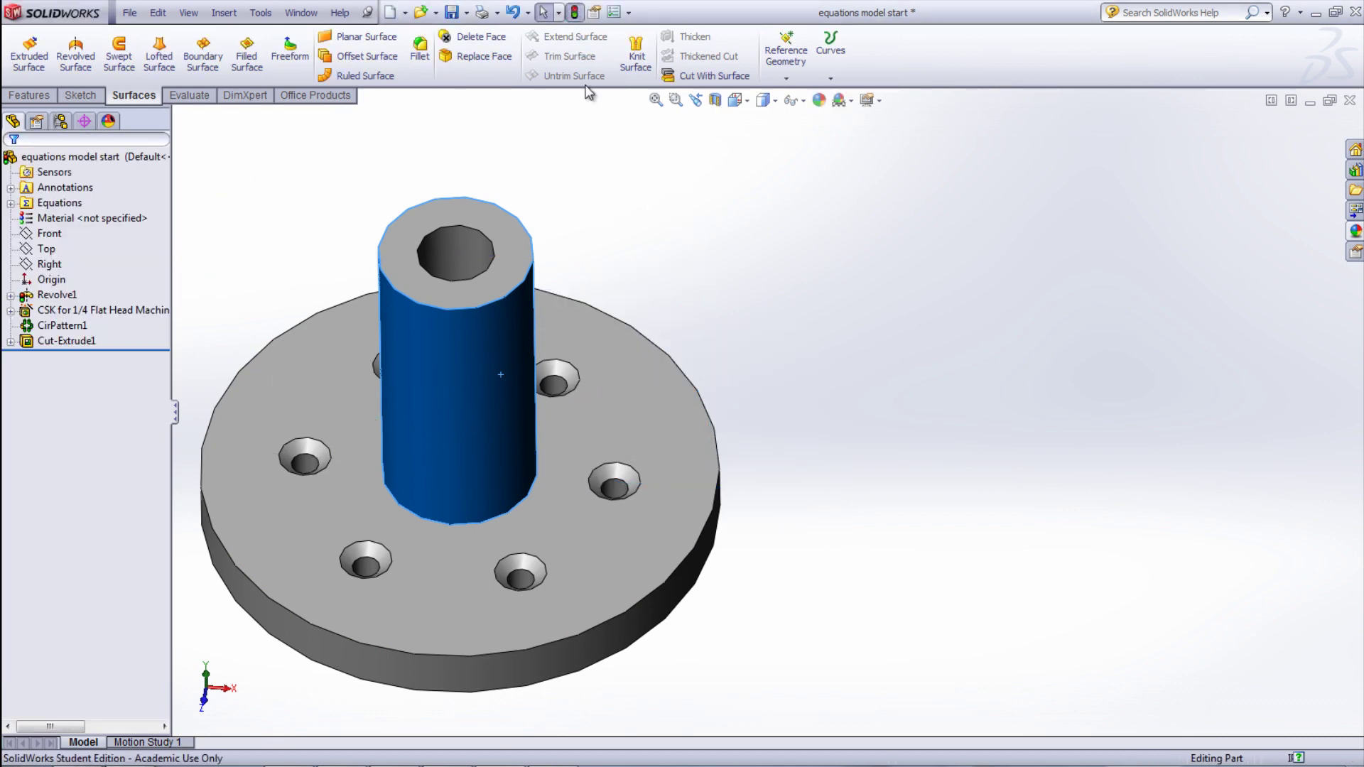
{"action": "left_click", "coordinate": [574, 12]}
{"action": "left_click", "coordinate": [454, 115]}
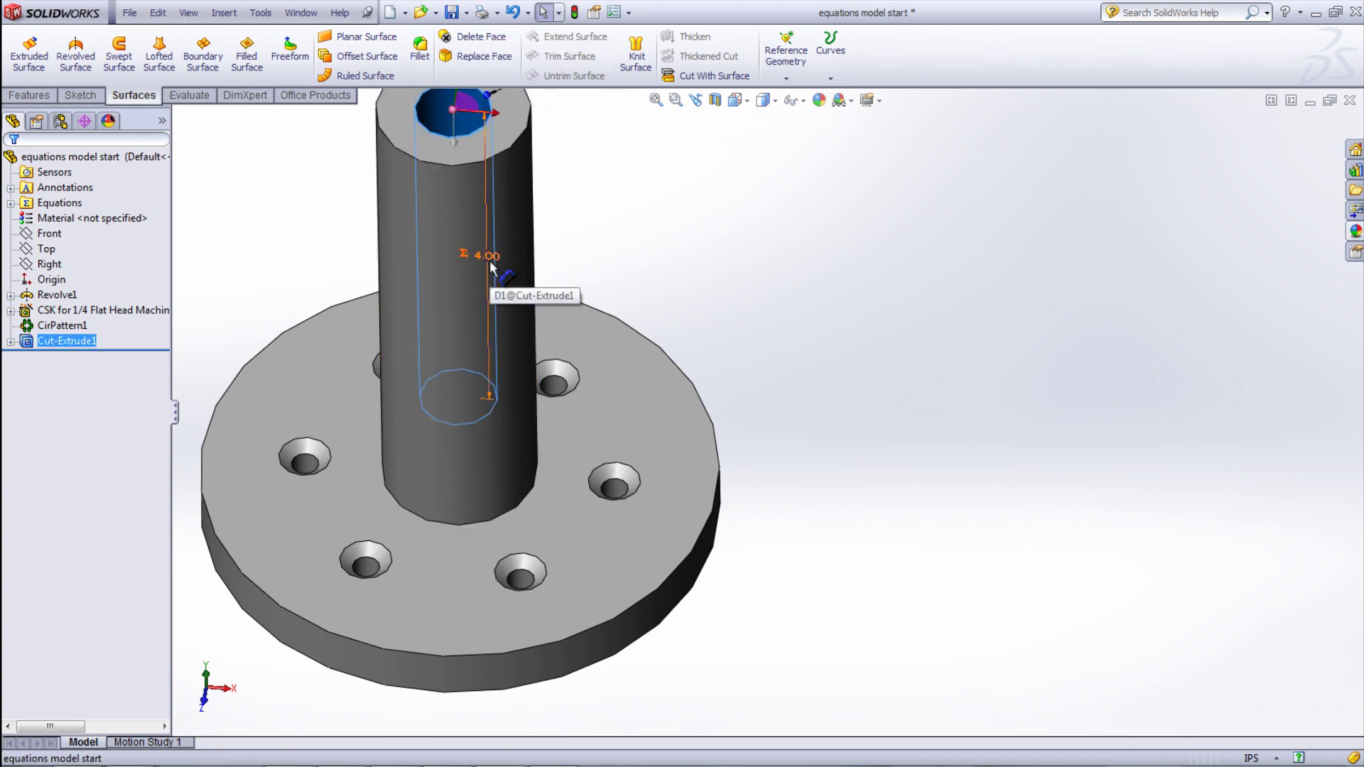
{"action": "left_click", "coordinate": [632, 244]}
Step: Set the hub's outer diameter to .8 in to test the conditional suppression of the bore cut
{"action": "scroll", "coordinate": [633, 244], "scroll_direction": "up", "scroll_amount": 2}
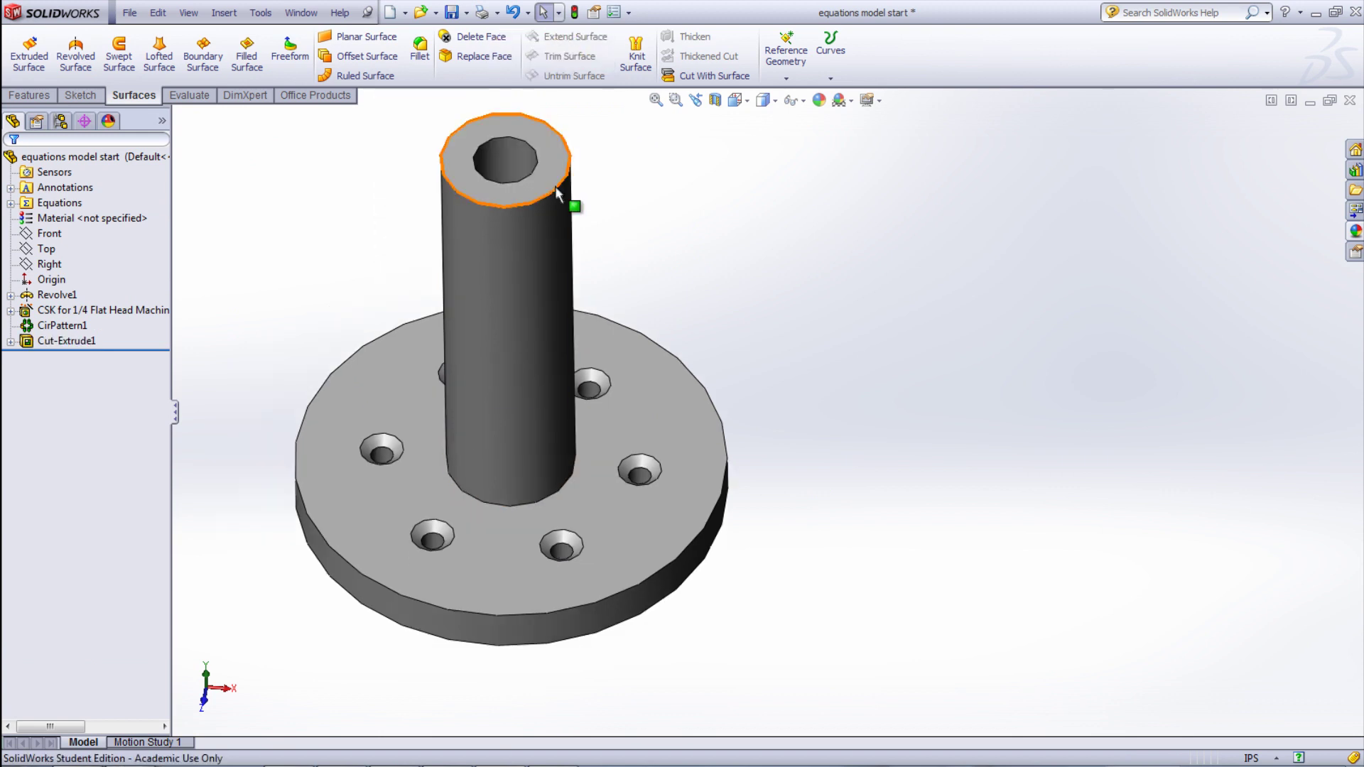
{"action": "left_click", "coordinate": [555, 180]}
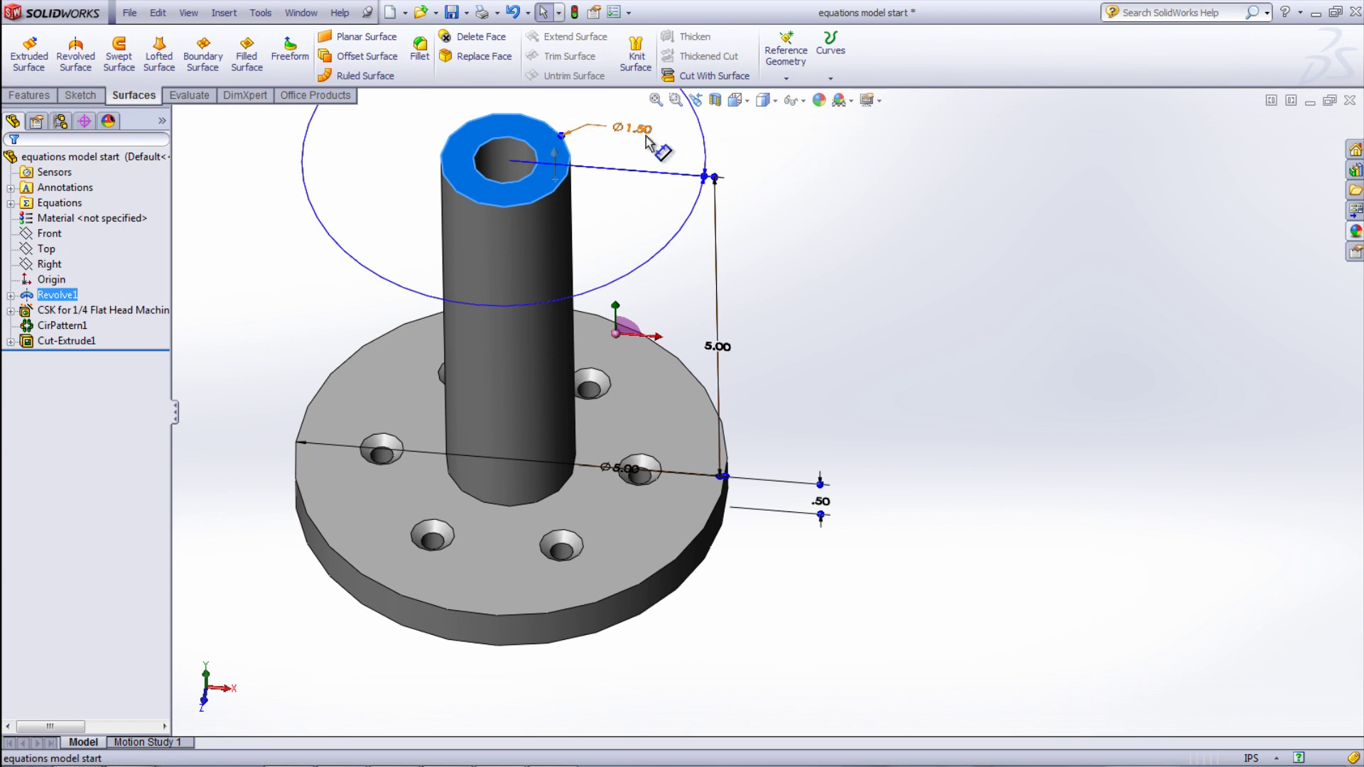
{"action": "left_click", "coordinate": [636, 129]}
{"action": "type", "text": ".8"}
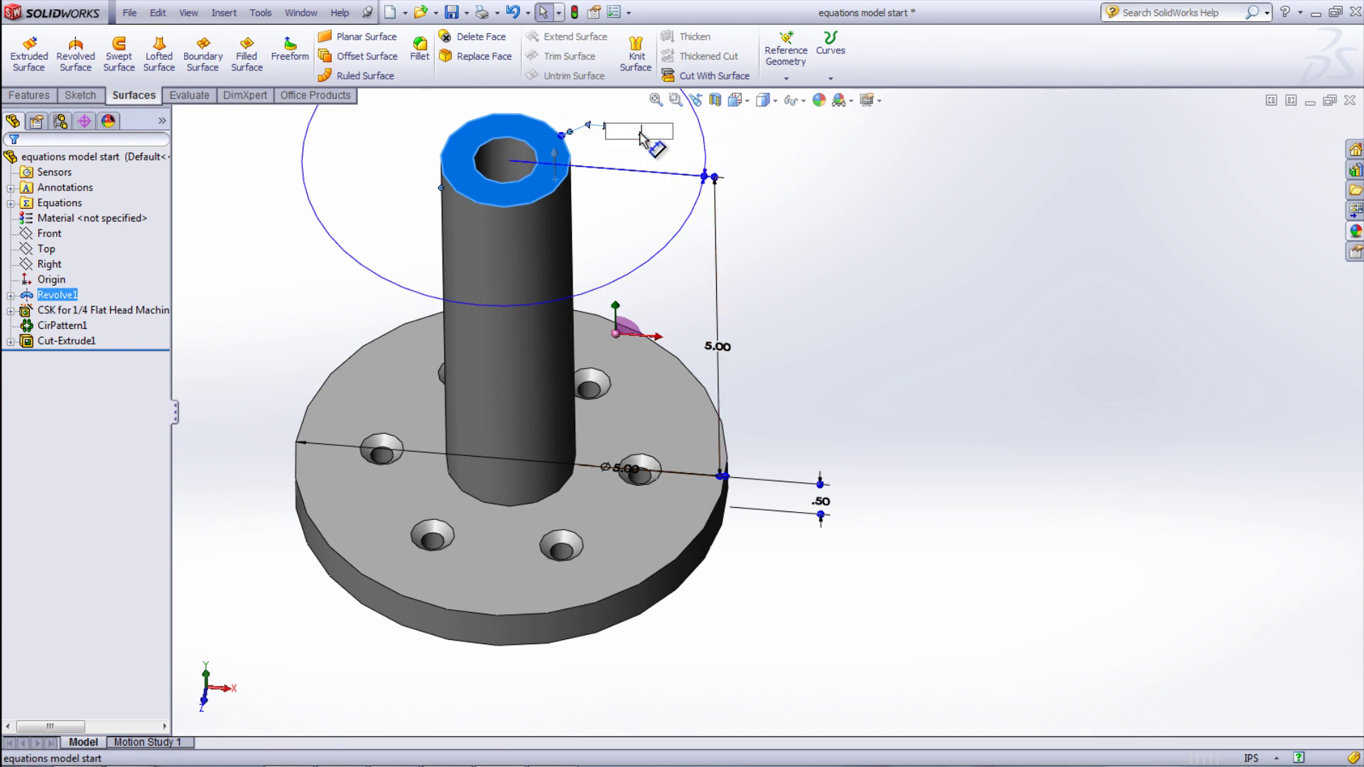
{"action": "key", "text": "Return"}
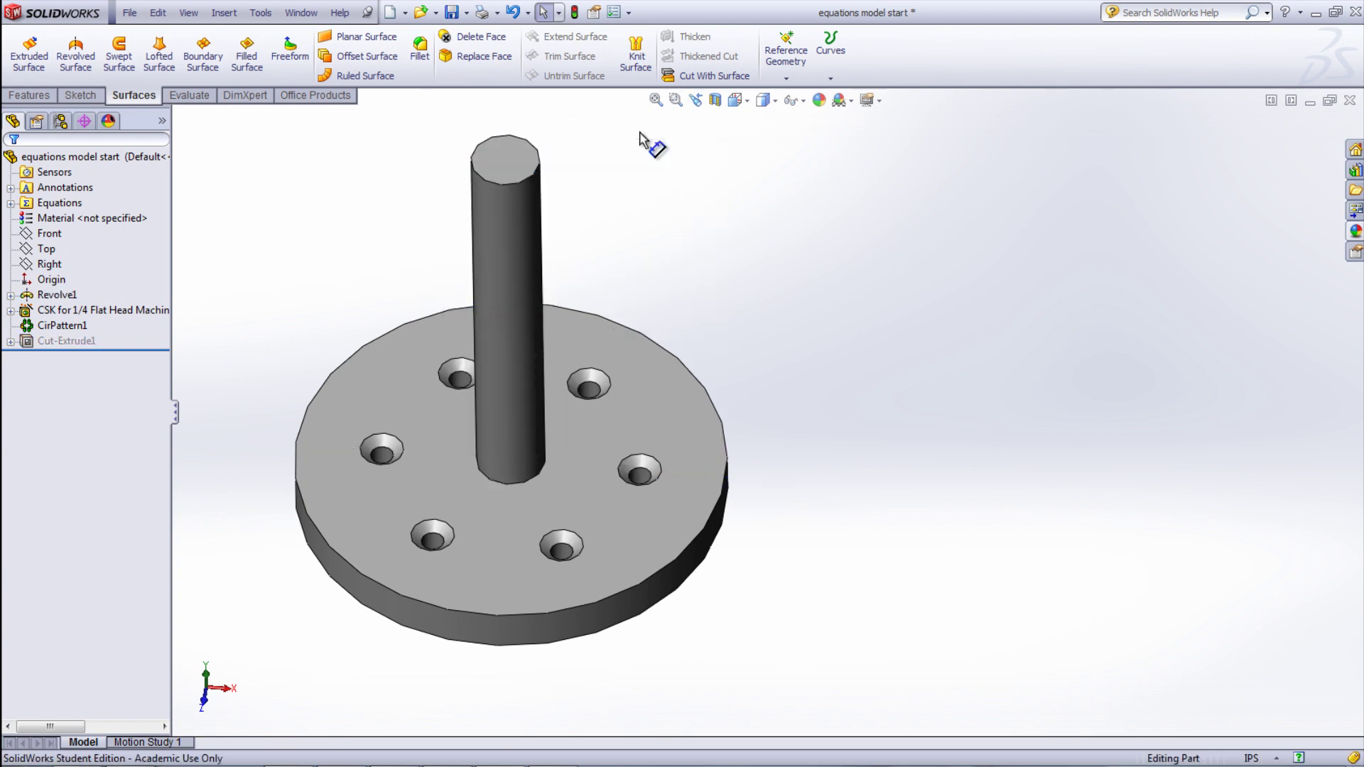